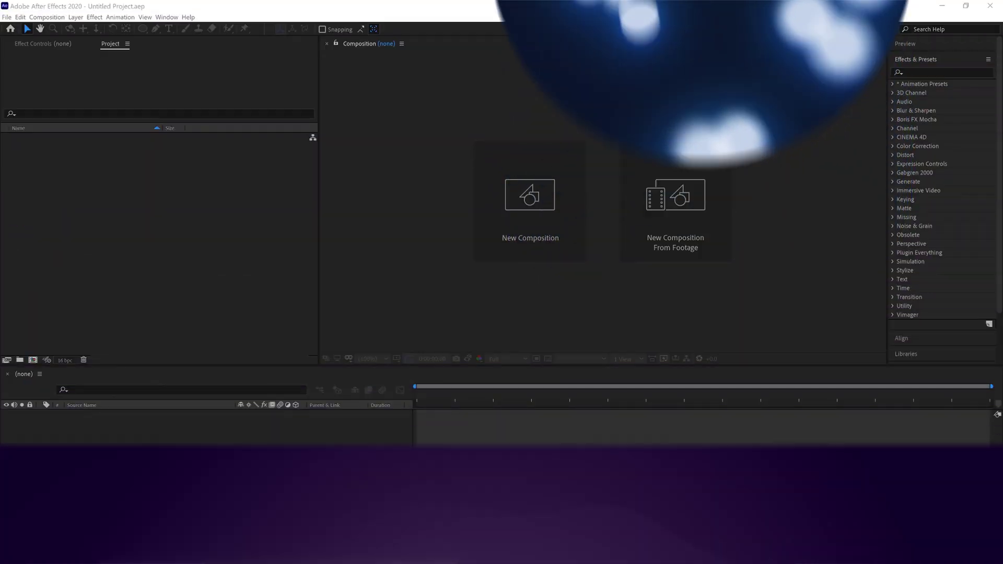
Create a 1920×1080 comp, draw a small white circle near the upper left, and centre its anchor point.
{"action": "left_click", "coordinate": [521, 209]}
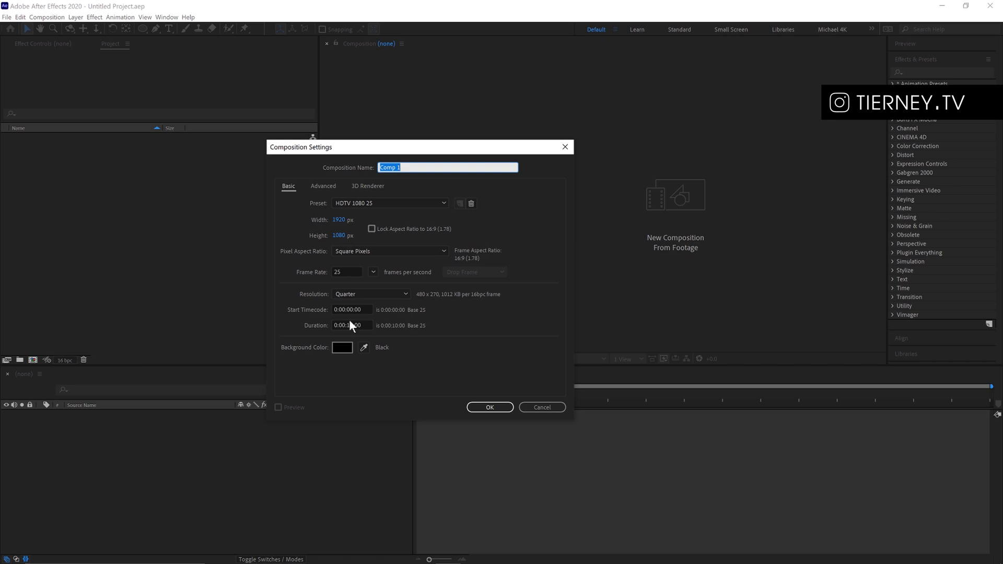
{"action": "left_click", "coordinate": [490, 407]}
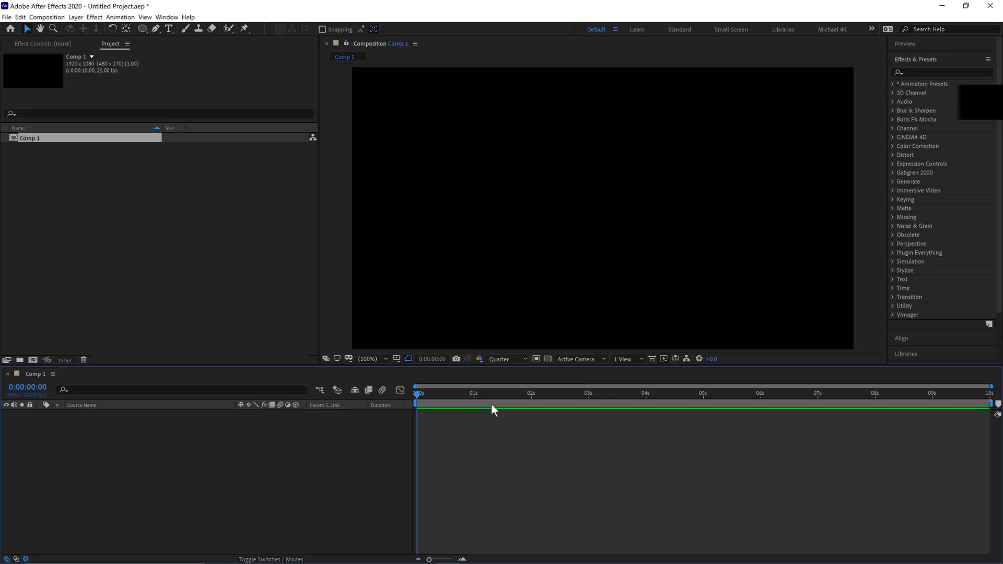
{"action": "mouse_move", "coordinate": [142, 27]}
{"action": "left_mouse_down"}
{"action": "mouse_move", "coordinate": [200, 29]}
{"action": "mouse_move", "coordinate": [215, 51]}
{"action": "left_mouse_up"}
{"action": "left_click_drag", "start_coordinate": [449, 132], "coordinate": [459, 151]}
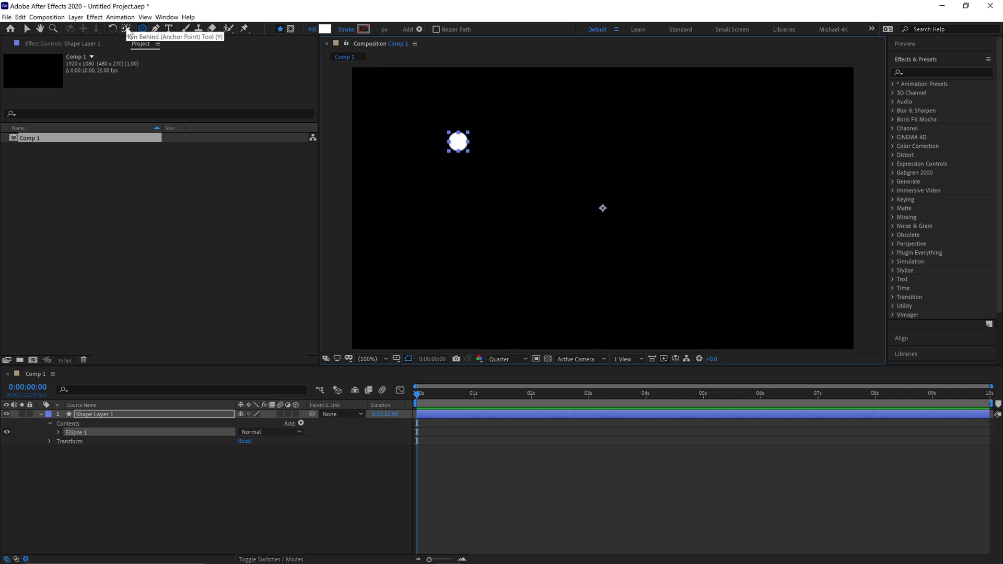
{"action": "double_click", "coordinate": [127, 30], "text": "ctrl"}
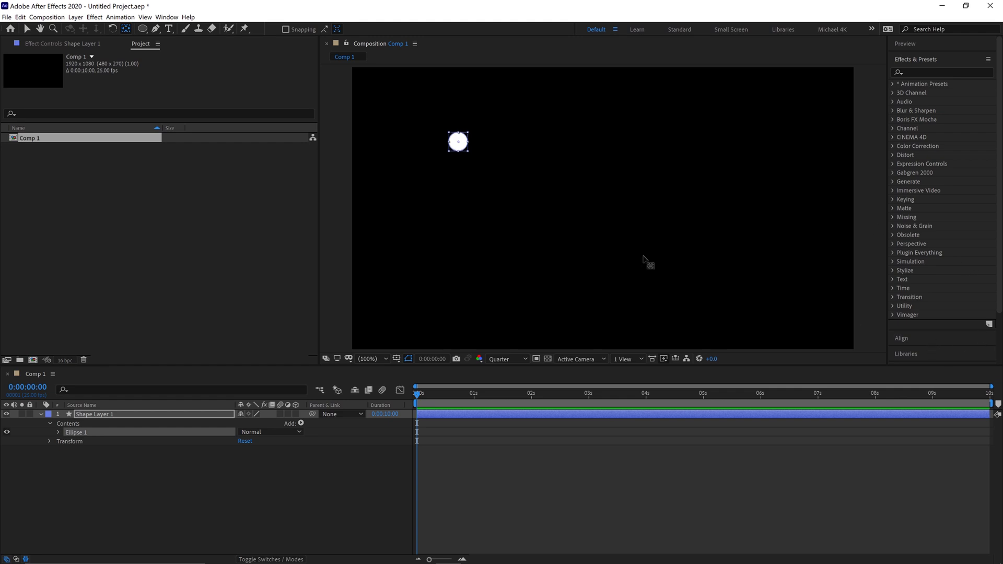
Give Shape Layer 1's Position the expression wiggle(0.5,100) and preview it at 0:00:05:06.
{"action": "key", "text": "v"}
{"action": "left_click", "coordinate": [175, 415]}
{"action": "key", "text": "p"}
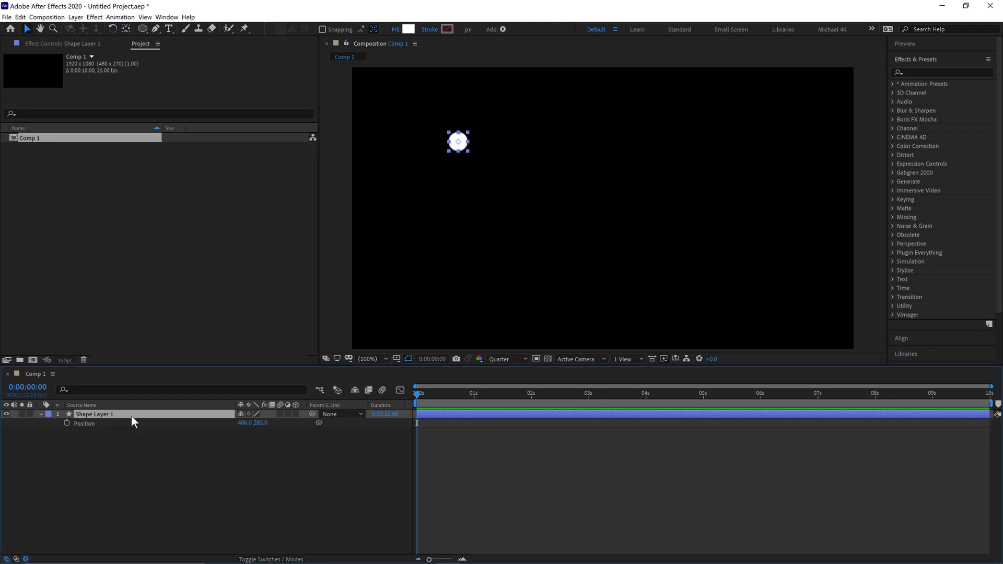
{"action": "left_click", "coordinate": [66, 423], "text": "alt"}
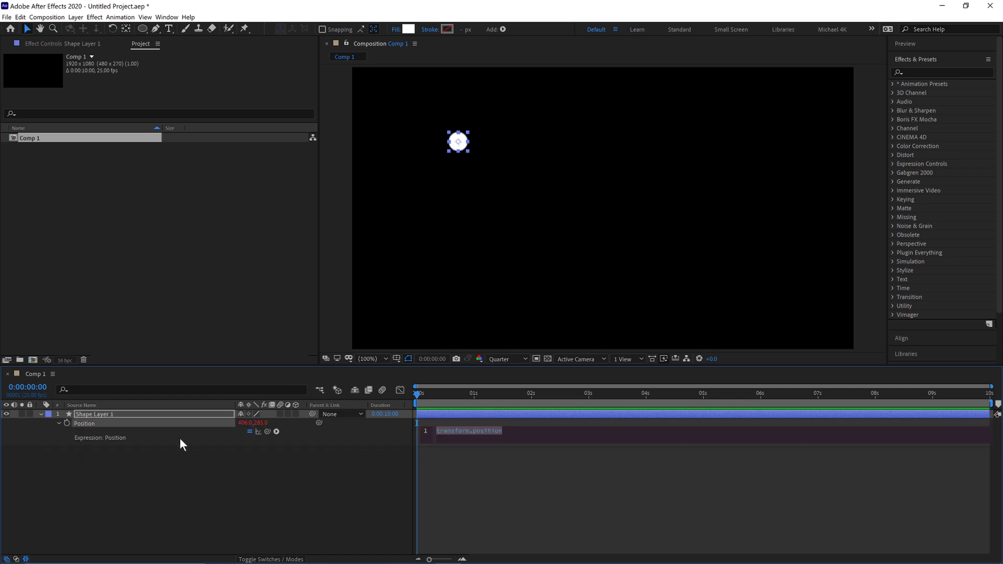
{"action": "type", "text": "wiggl"}
{"action": "left_click", "coordinate": [483, 441]}
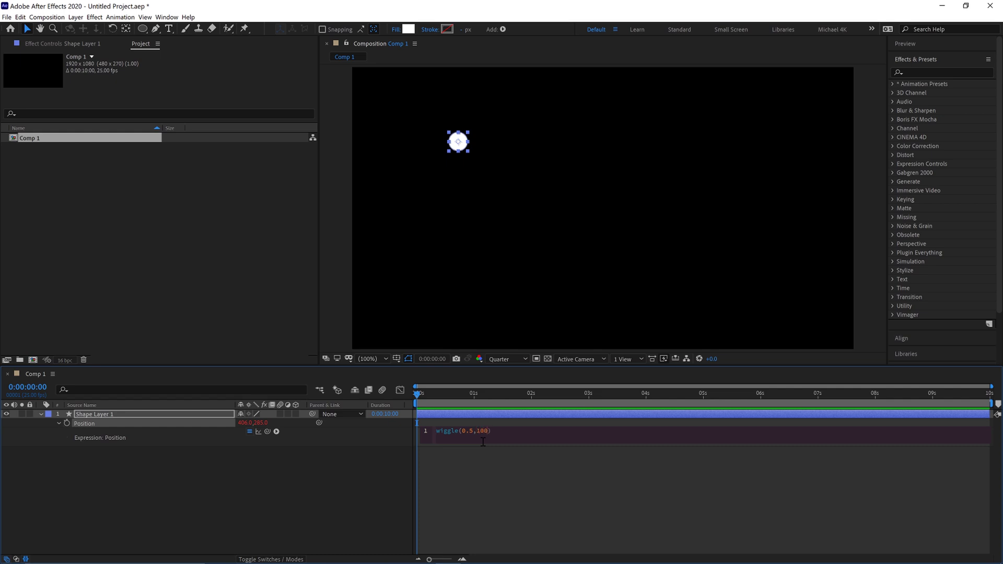
{"action": "left_click_drag", "start_coordinate": [478, 398], "coordinate": [742, 396]}
{"action": "left_click", "coordinate": [717, 393]}
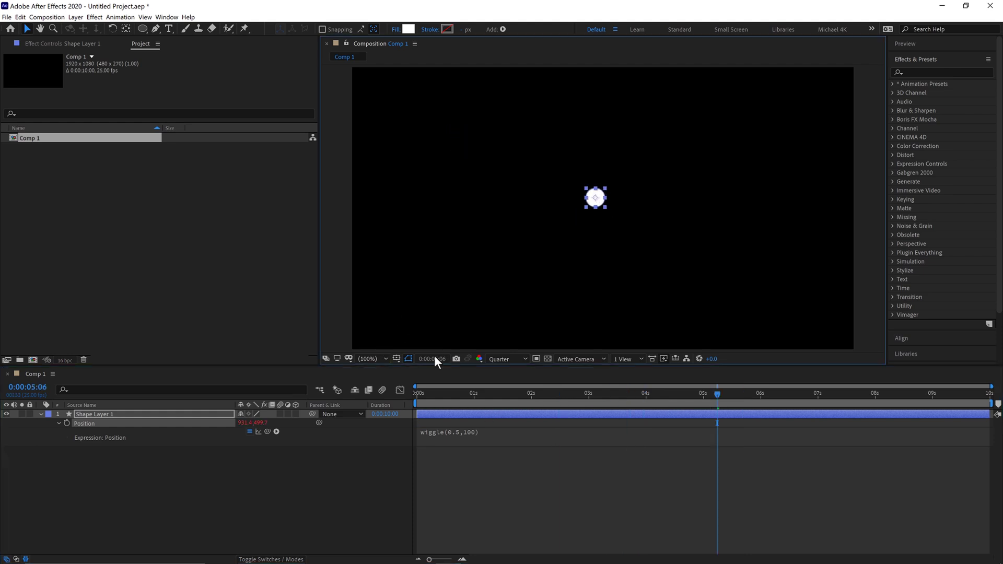
Add Camera 1 to the comp and turn its Depth of Field on.
{"action": "left_click", "coordinate": [76, 18]}
{"action": "mouse_move", "coordinate": [87, 30]}
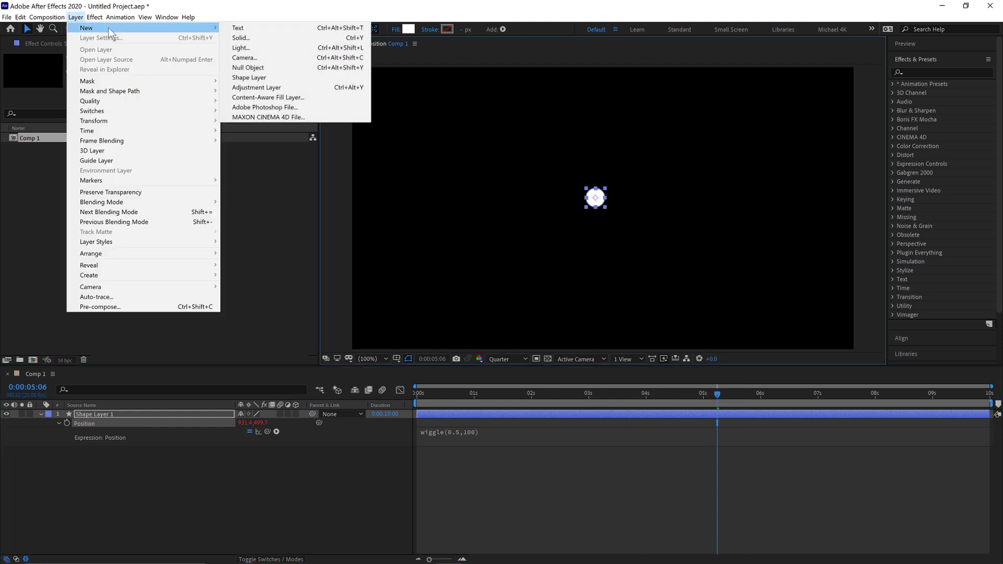
{"action": "left_click", "coordinate": [294, 58]}
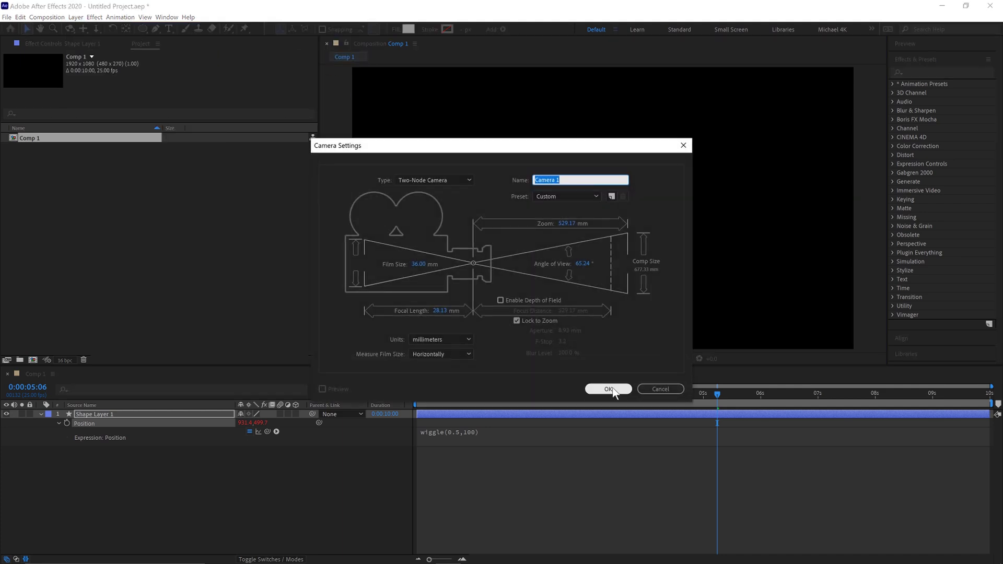
{"action": "left_click", "coordinate": [613, 390]}
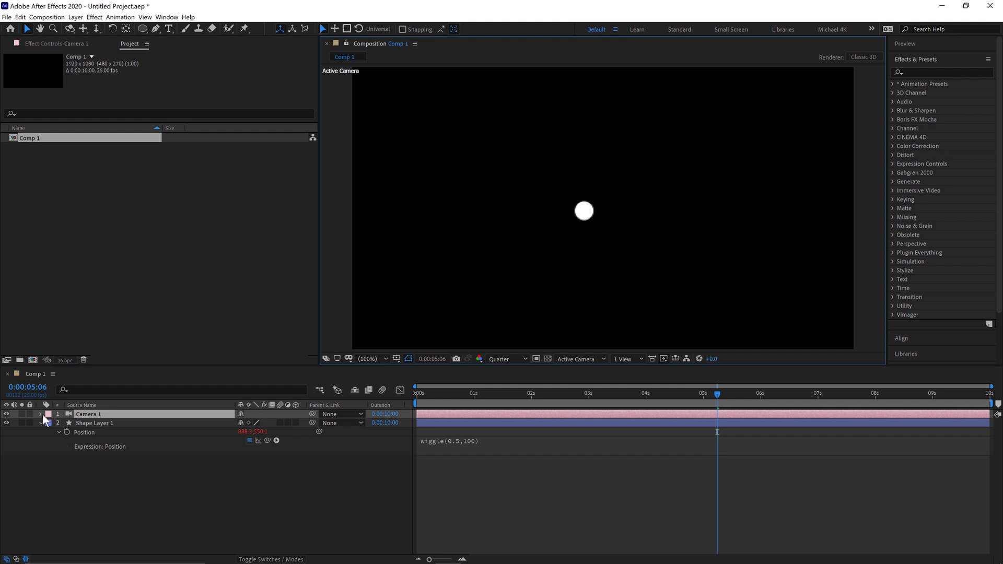
{"action": "left_click", "coordinate": [40, 415]}
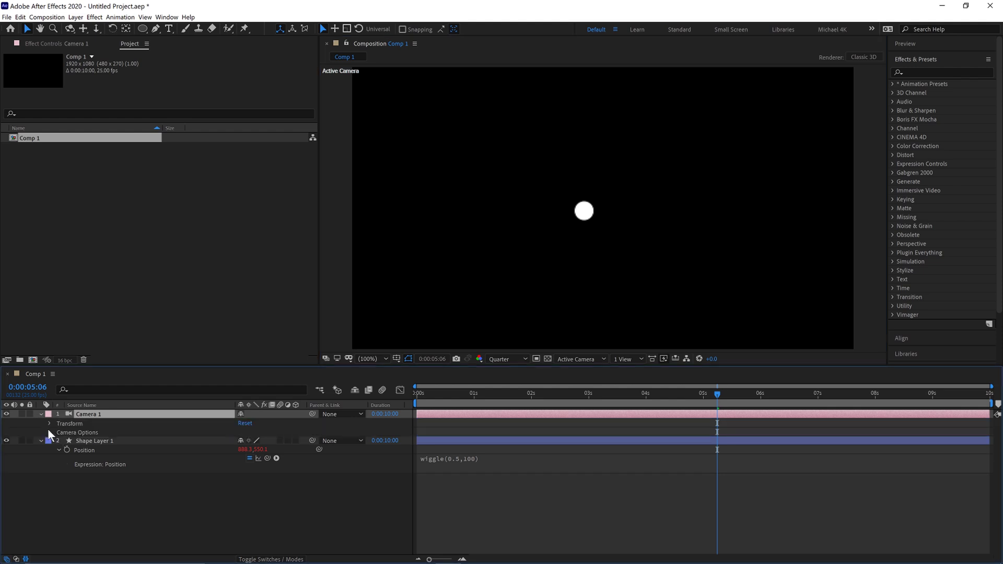
{"action": "left_click", "coordinate": [49, 432]}
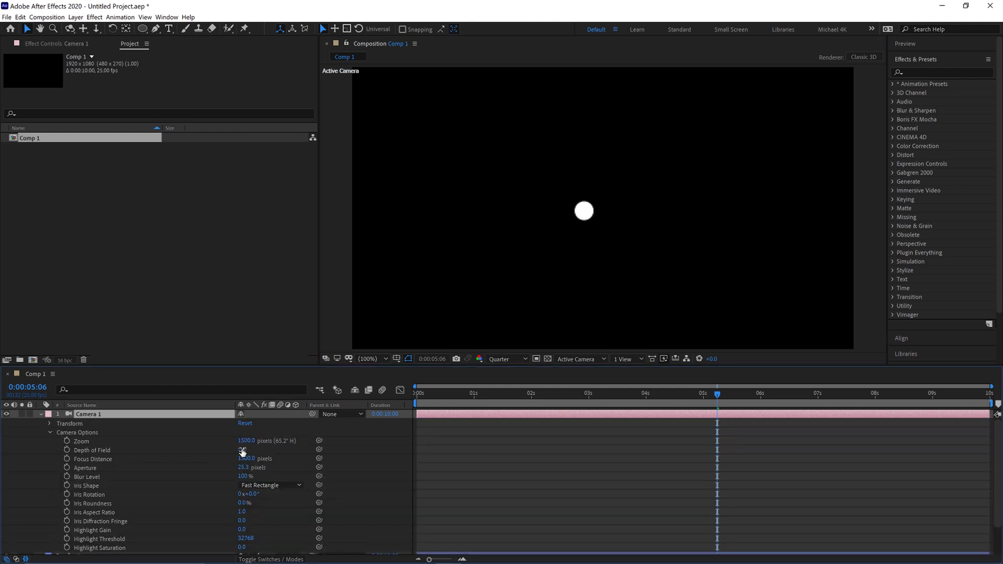
{"action": "left_click", "coordinate": [256, 449]}
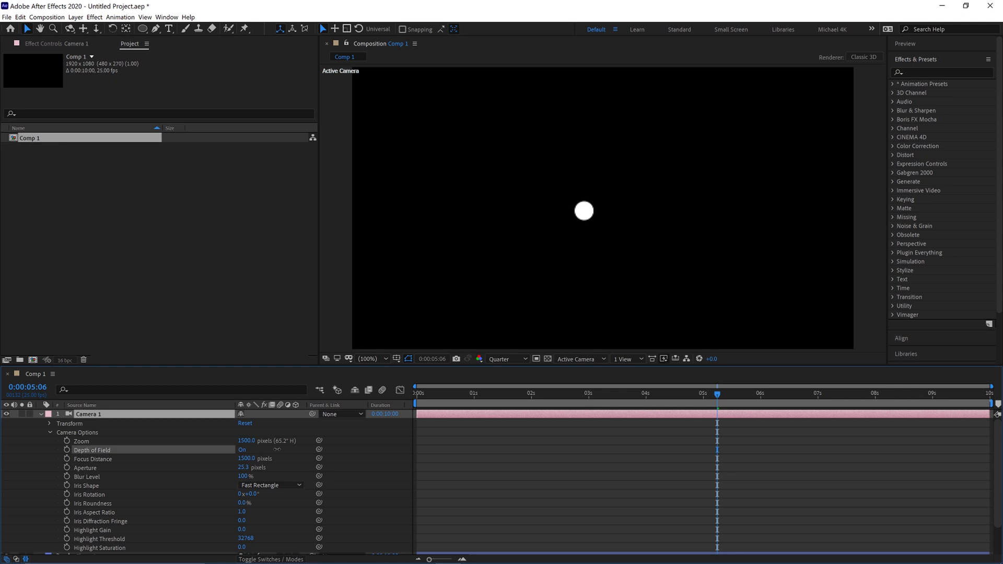
Show 2 Views - Horizontal and select the circle in the Top view.
{"action": "left_click", "coordinate": [635, 359]}
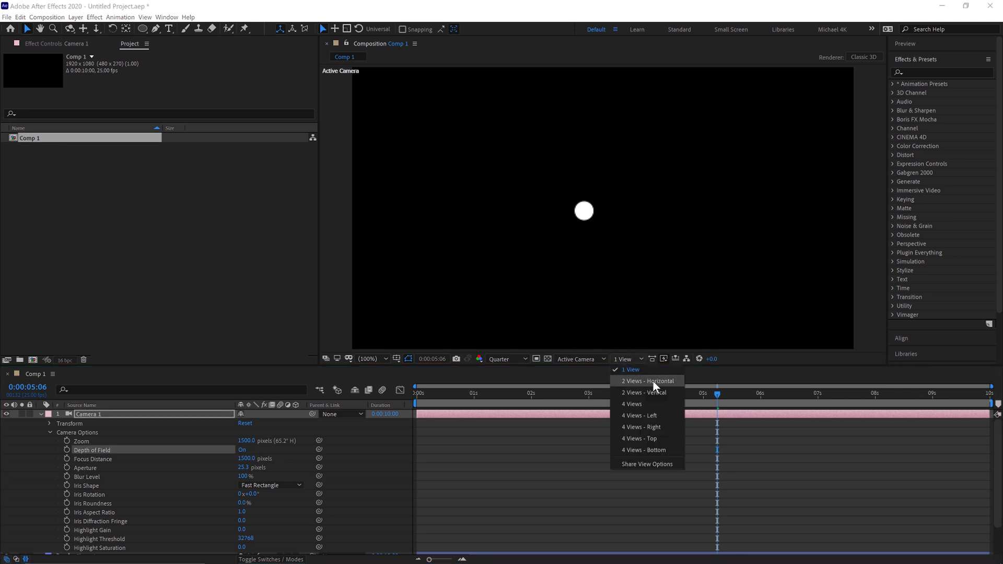
{"action": "left_click", "coordinate": [653, 382]}
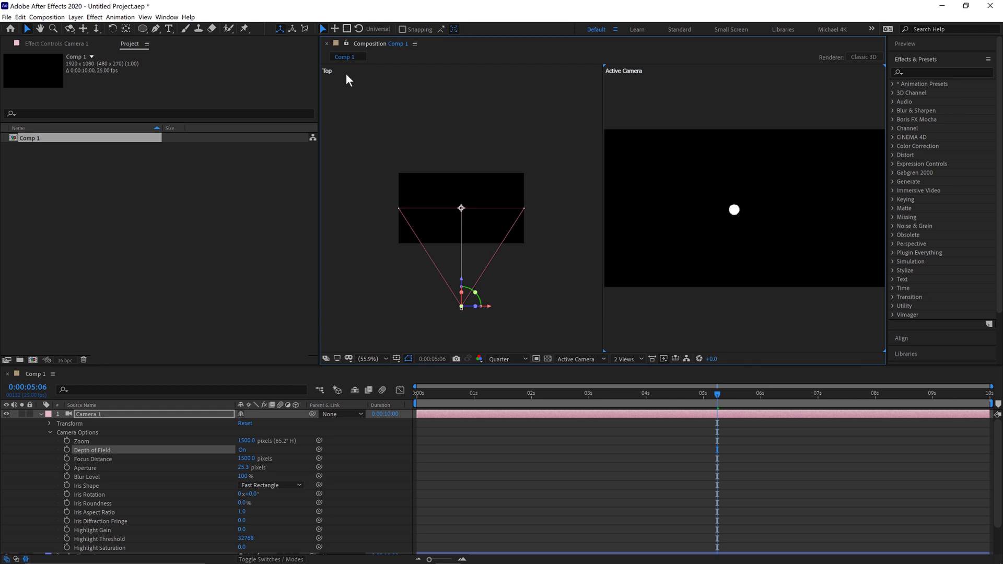
{"action": "left_click", "coordinate": [457, 209]}
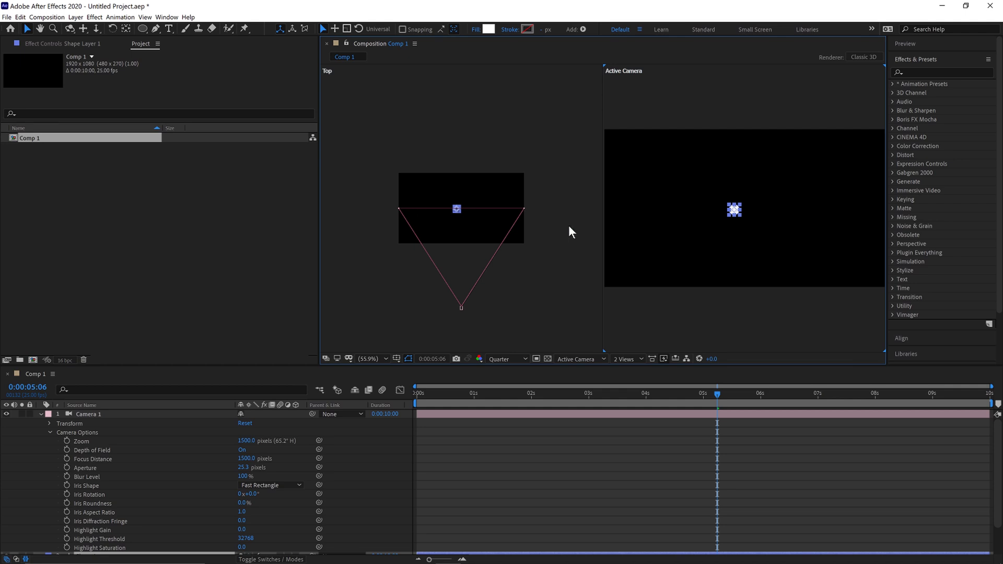
Duplicate the circle into three shape layers and make all three 3D.
{"action": "left_click", "coordinate": [41, 414]}
{"action": "left_click", "coordinate": [121, 448]}
{"action": "left_click", "coordinate": [115, 423]}
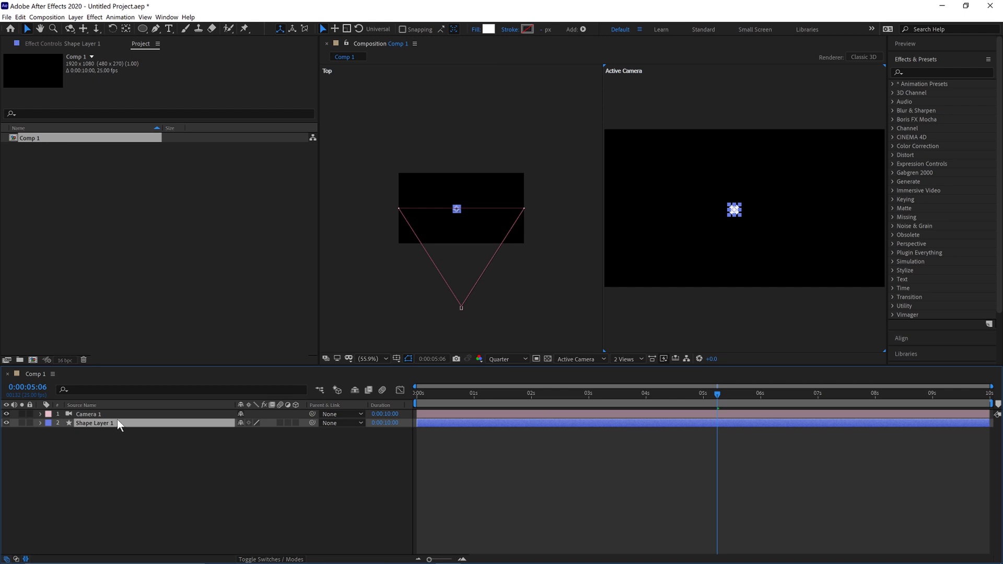
{"action": "key", "text": "ctrl+d"}
{"action": "key", "text": "ctrl+d"}
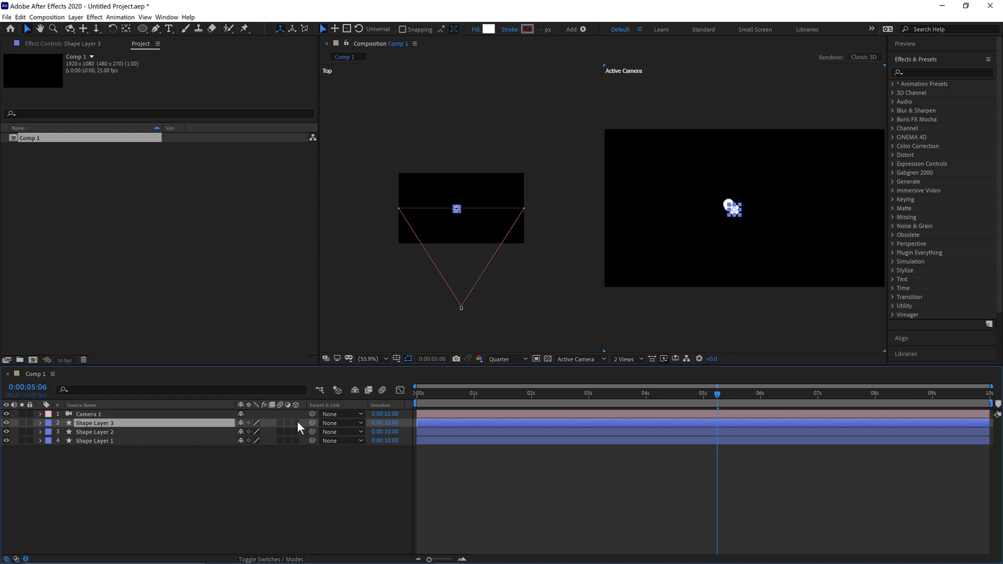
{"action": "left_click_drag", "start_coordinate": [296, 421], "coordinate": [298, 441]}
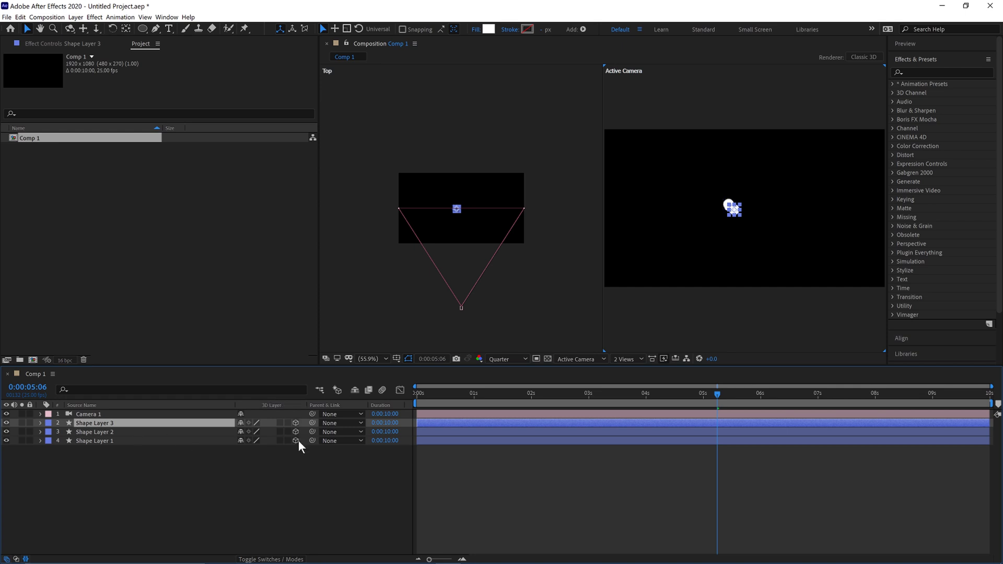
Push Shape Layer 3 farther back, and bring Shape Layer 1 closer and to the right.
{"action": "left_click", "coordinate": [76, 432]}
{"action": "left_click", "coordinate": [92, 422]}
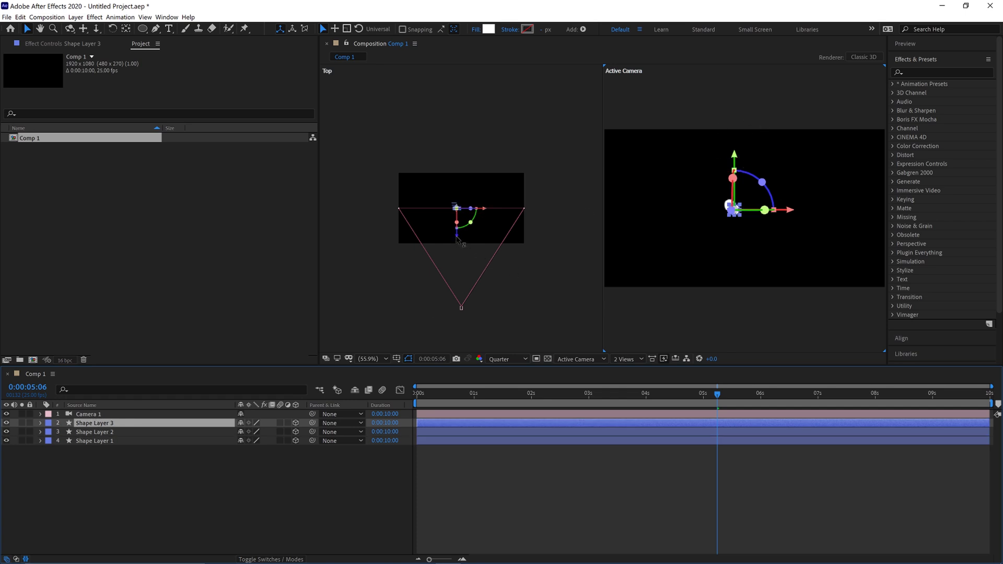
{"action": "left_click_drag", "start_coordinate": [458, 229], "coordinate": [438, 181]}
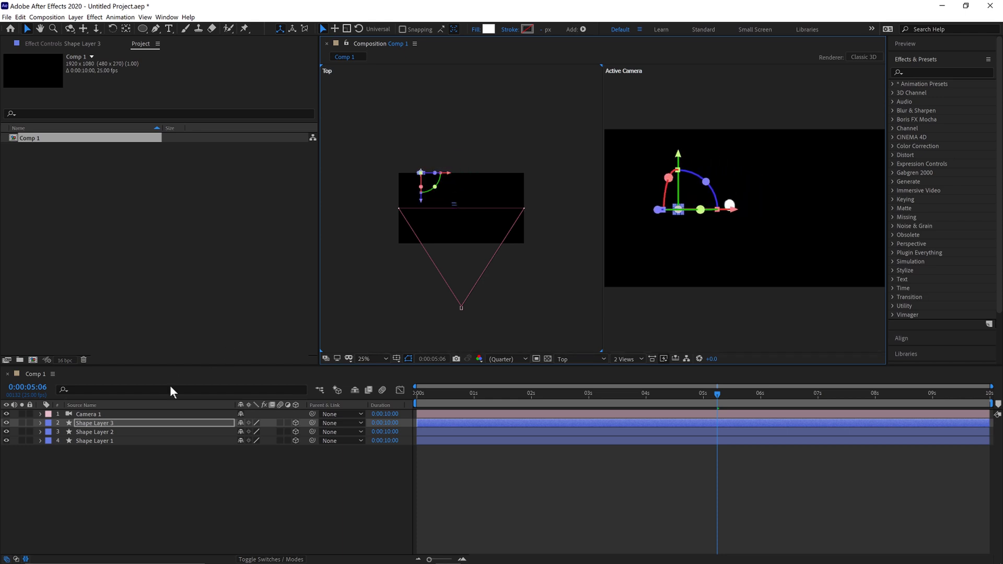
{"action": "left_click", "coordinate": [127, 442]}
{"action": "left_click_drag", "start_coordinate": [455, 237], "coordinate": [453, 282]}
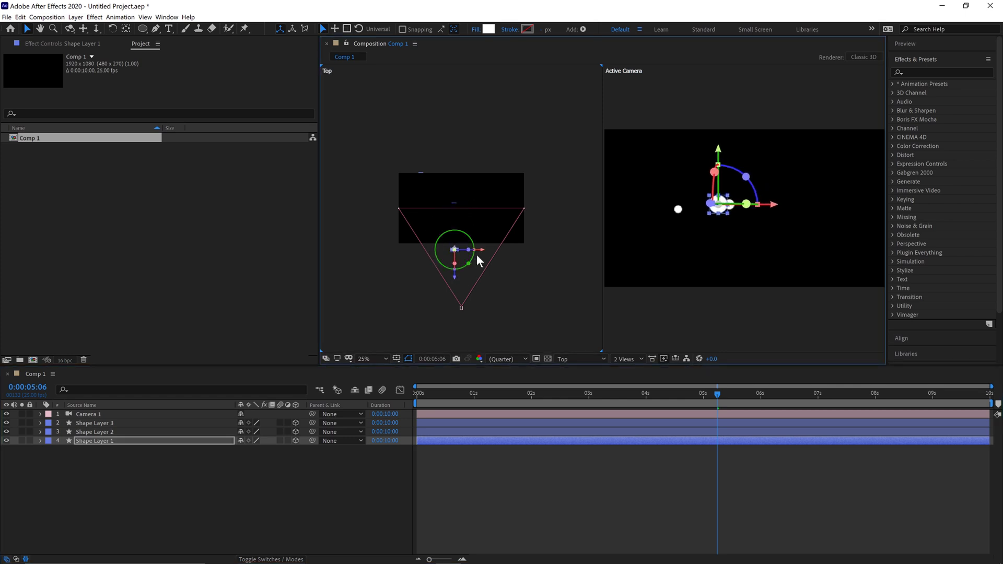
{"action": "left_click_drag", "start_coordinate": [490, 253], "coordinate": [513, 254]}
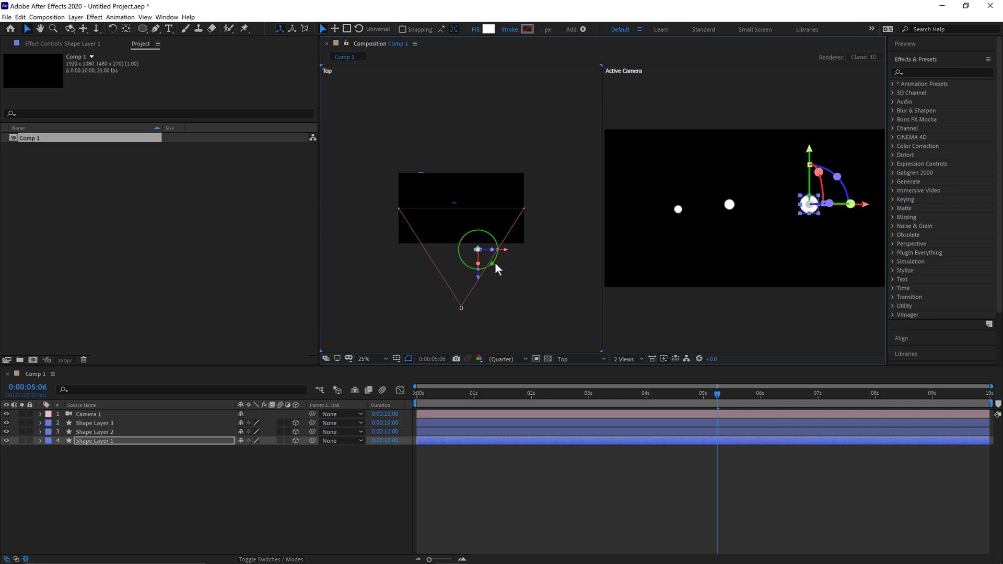
Set Camera 1's Aperture to 800 and its Focus Distance to 2055 pixels.
{"action": "left_click", "coordinate": [60, 415]}
{"action": "left_click", "coordinate": [41, 414]}
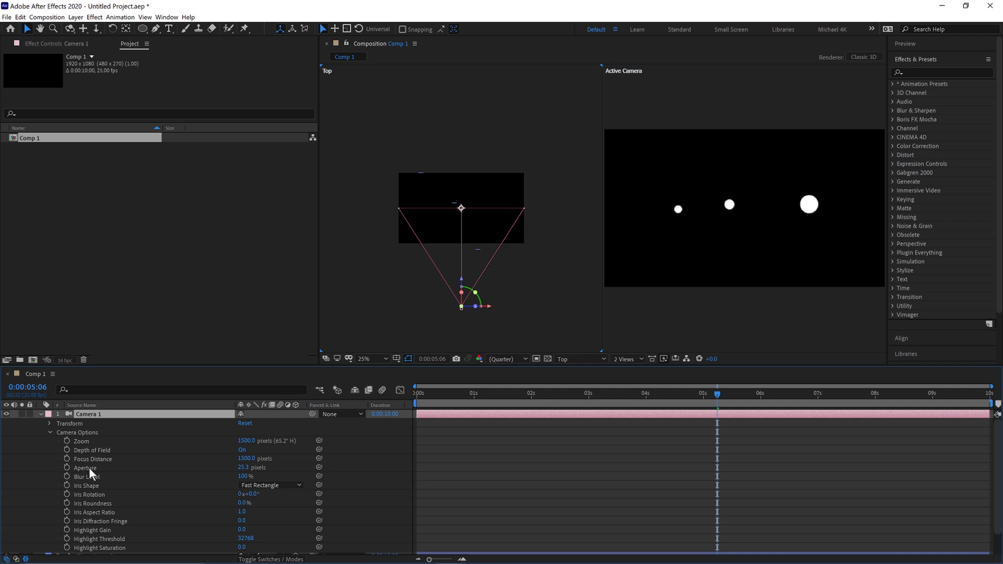
{"action": "left_click", "coordinate": [89, 468]}
{"action": "left_click", "coordinate": [244, 468]}
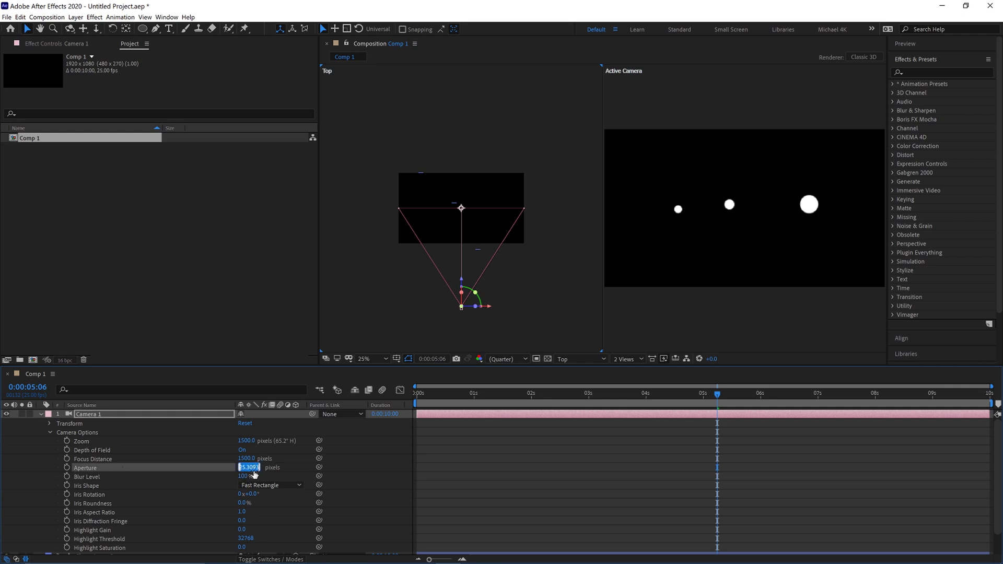
{"action": "type", "text": "500"}
{"action": "key", "text": "Return"}
{"action": "left_click", "coordinate": [245, 467]}
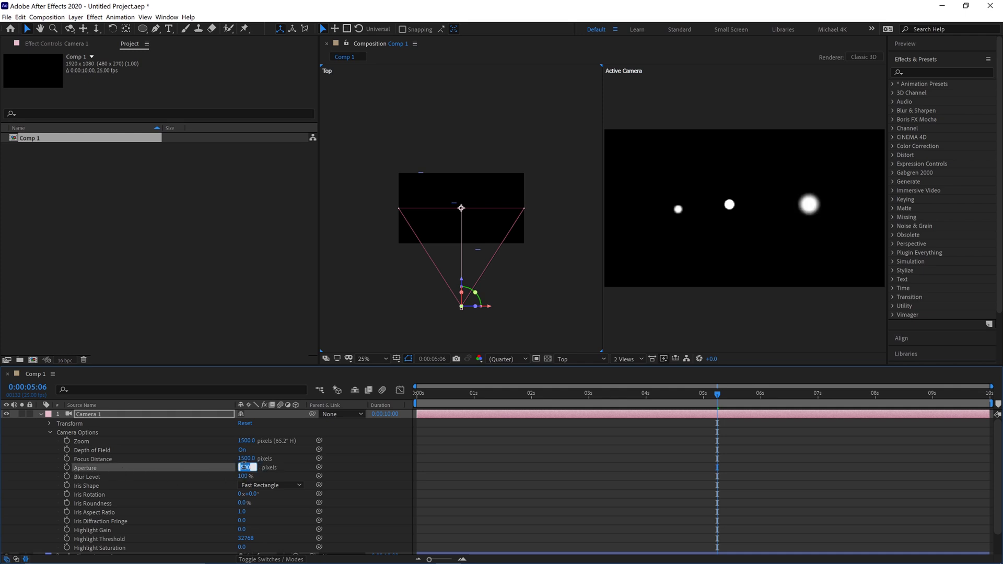
{"action": "type", "text": "800"}
{"action": "key", "text": "Return"}
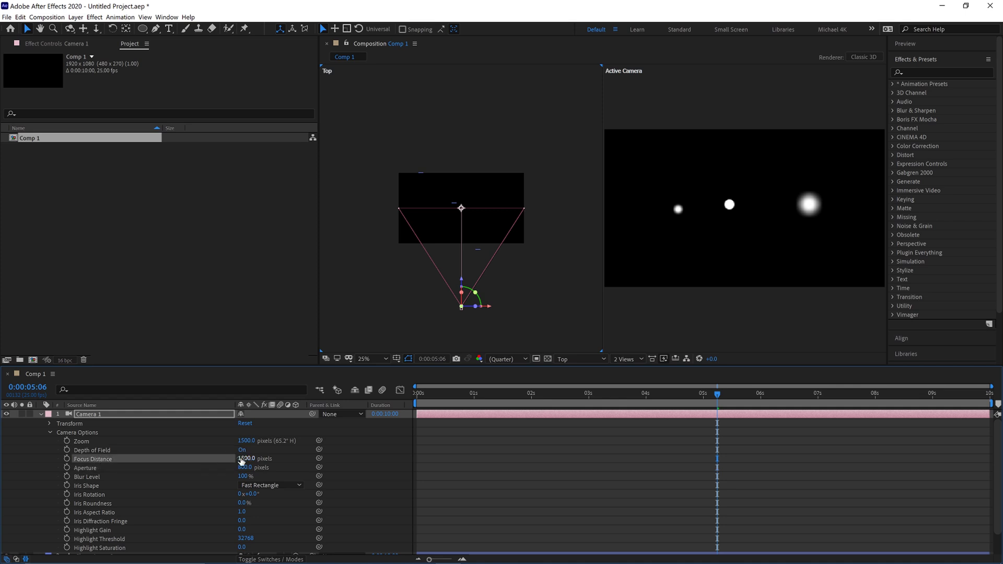
{"action": "left_click_drag", "start_coordinate": [251, 458], "coordinate": [278, 459]}
{"action": "left_click_drag", "start_coordinate": [369, 456], "coordinate": [525, 448]}
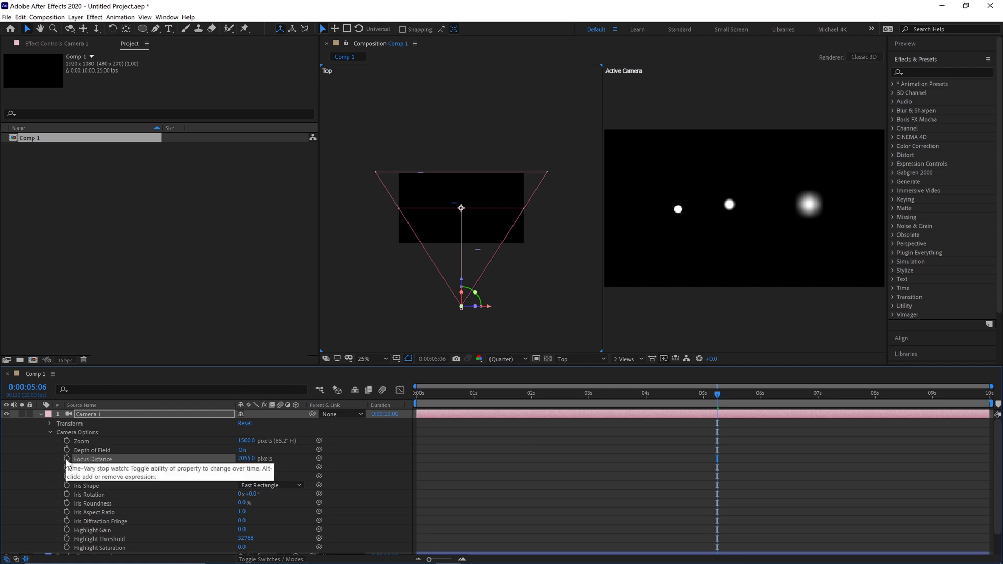
Keyframe Focus Distance at 2055 at 0:00:00:00 and 857 pixels at 0:00:01:00.
{"action": "key", "text": "Home"}
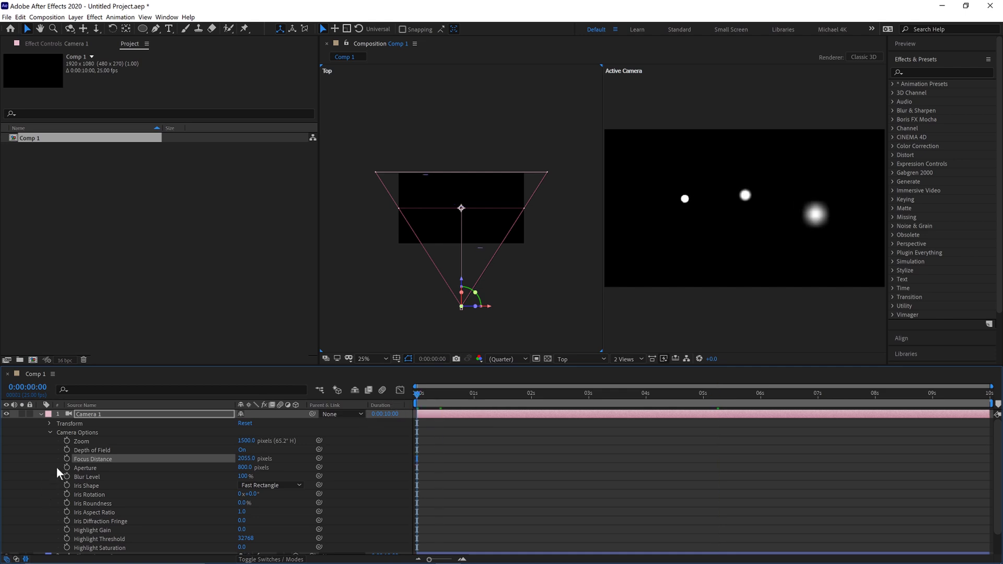
{"action": "left_click", "coordinate": [67, 458]}
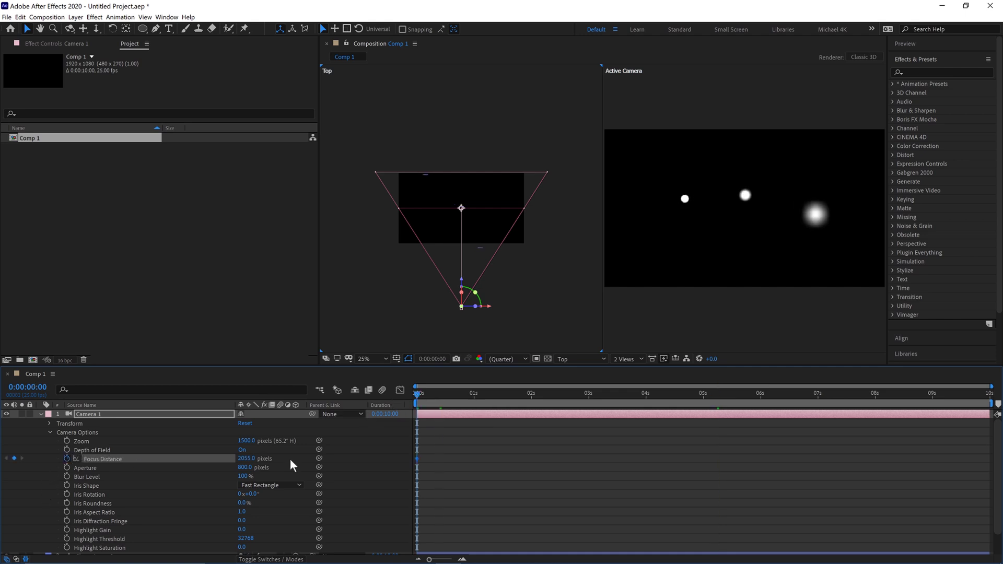
{"action": "left_click", "coordinate": [474, 401]}
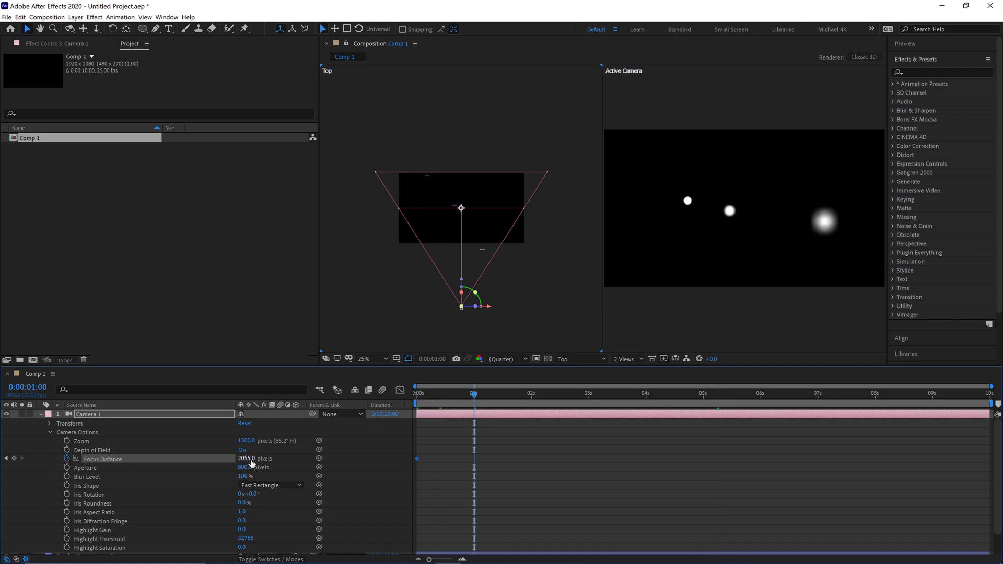
{"action": "left_click_drag", "start_coordinate": [252, 463], "coordinate": [188, 461]}
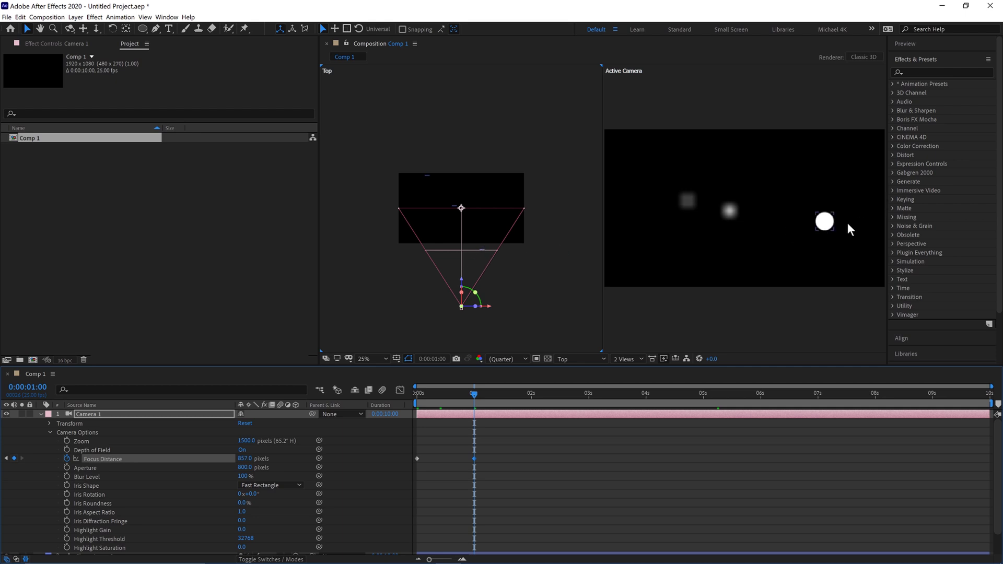
Add loopOut("pingpong") to Camera 1's Focus Distance and scrub to check the loop.
{"action": "left_click", "coordinate": [67, 459], "text": "alt"}
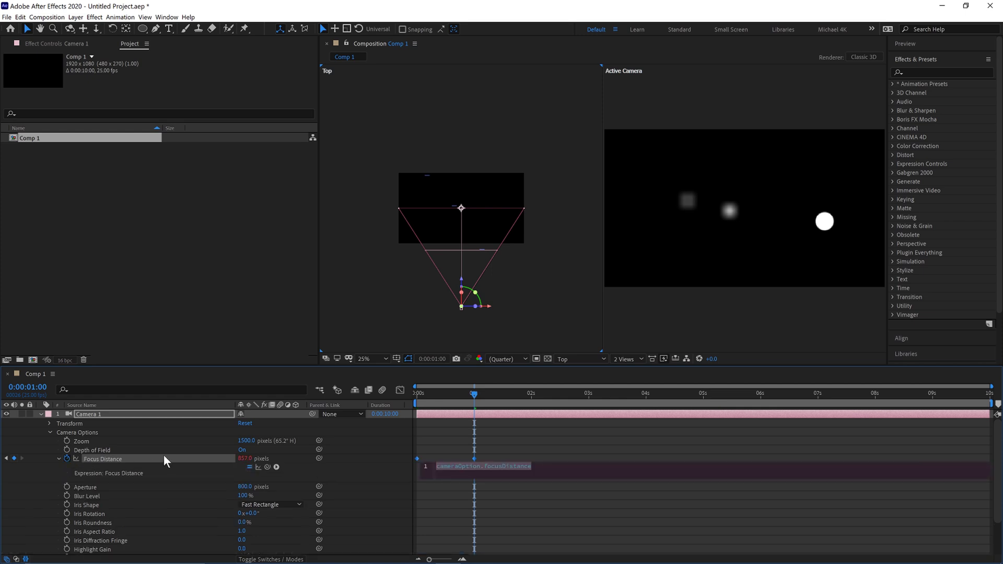
{"action": "type", "text": "loop"}
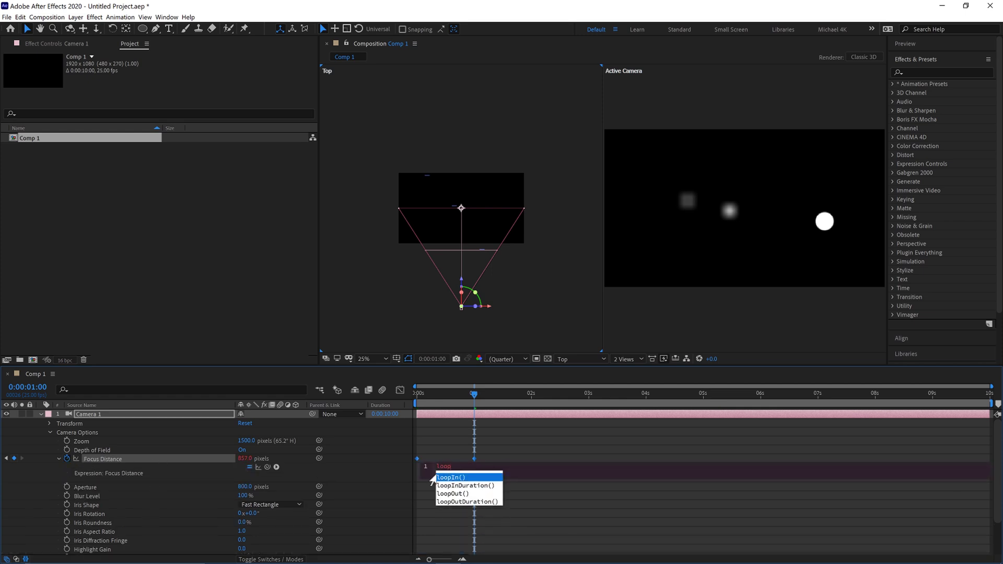
{"action": "left_click", "coordinate": [466, 493]}
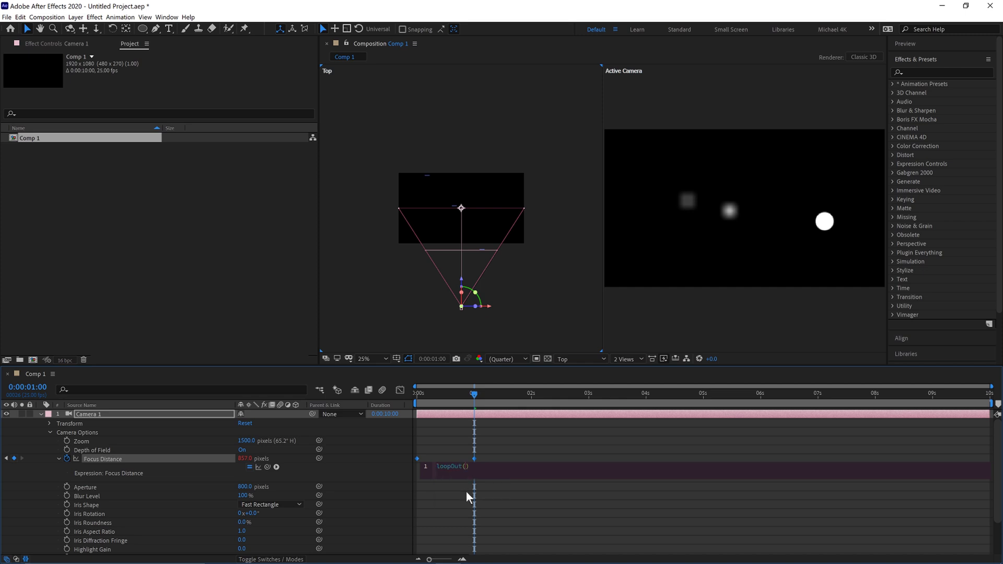
{"action": "type", "text": "\""}
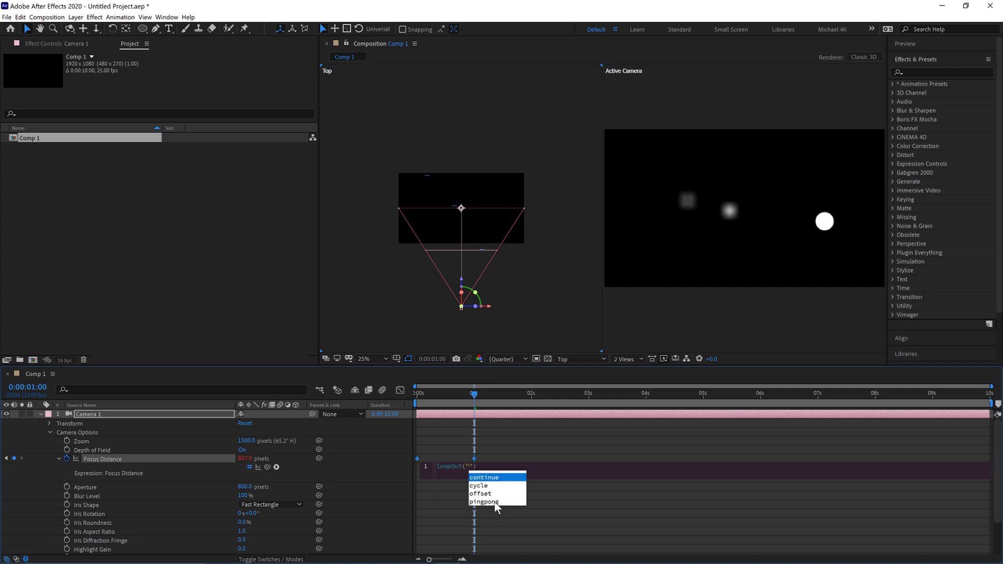
{"action": "left_click", "coordinate": [484, 501]}
{"action": "left_click_drag", "start_coordinate": [454, 393], "coordinate": [869, 397]}
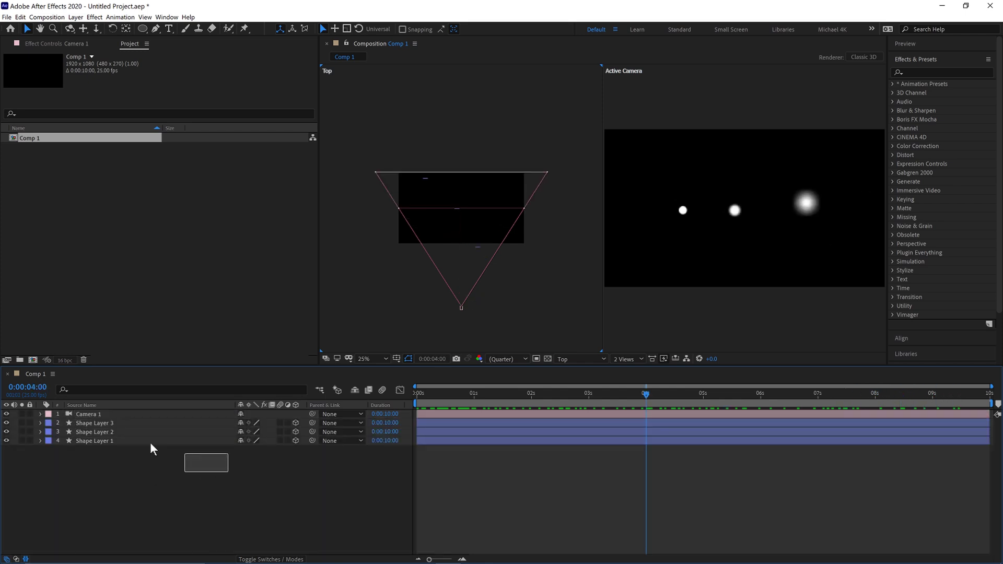
Duplicate the three circles and raise the copies higher in the frame.
{"action": "left_click_drag", "start_coordinate": [151, 444], "coordinate": [127, 426]}
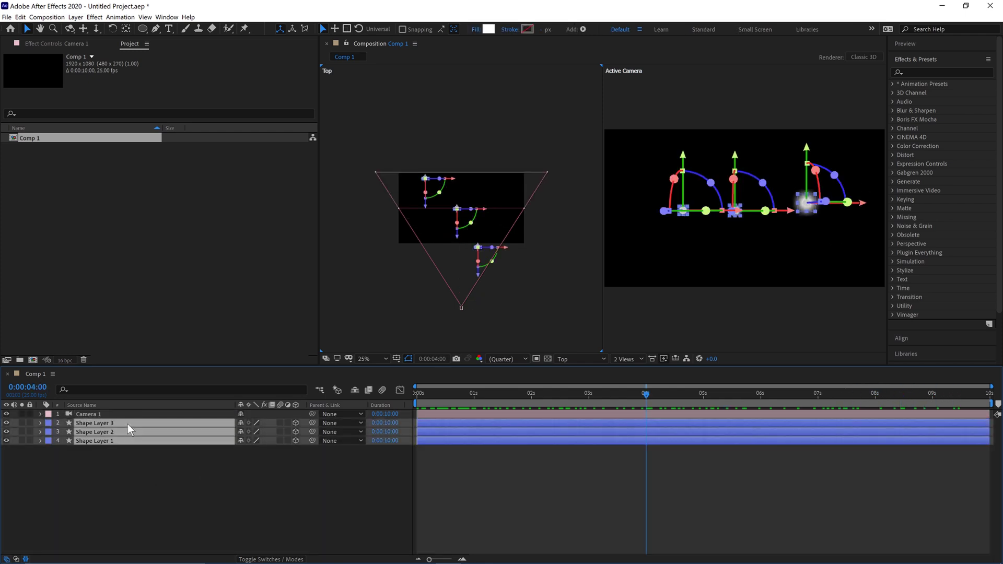
{"action": "key", "text": "ctrl+d"}
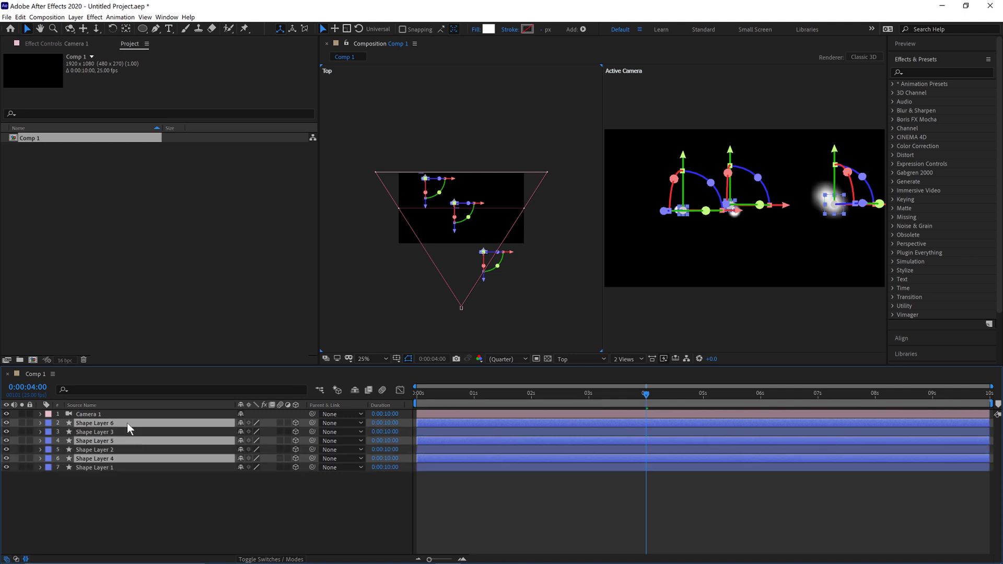
{"action": "left_click_drag", "start_coordinate": [834, 157], "coordinate": [835, 188]}
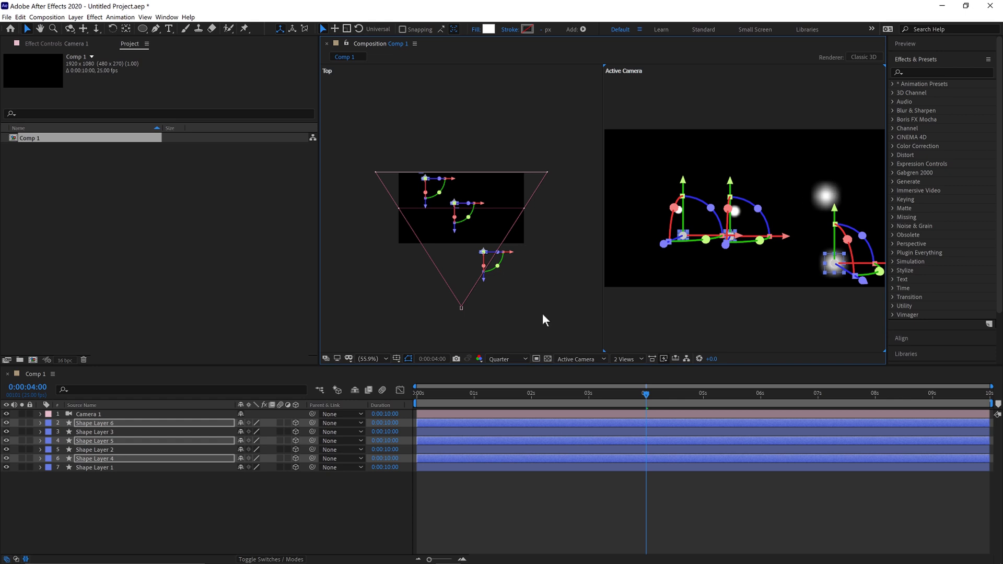
Duplicate the circles again and push the new copies deeper along the Z axis.
{"action": "key", "text": "ctrl+d"}
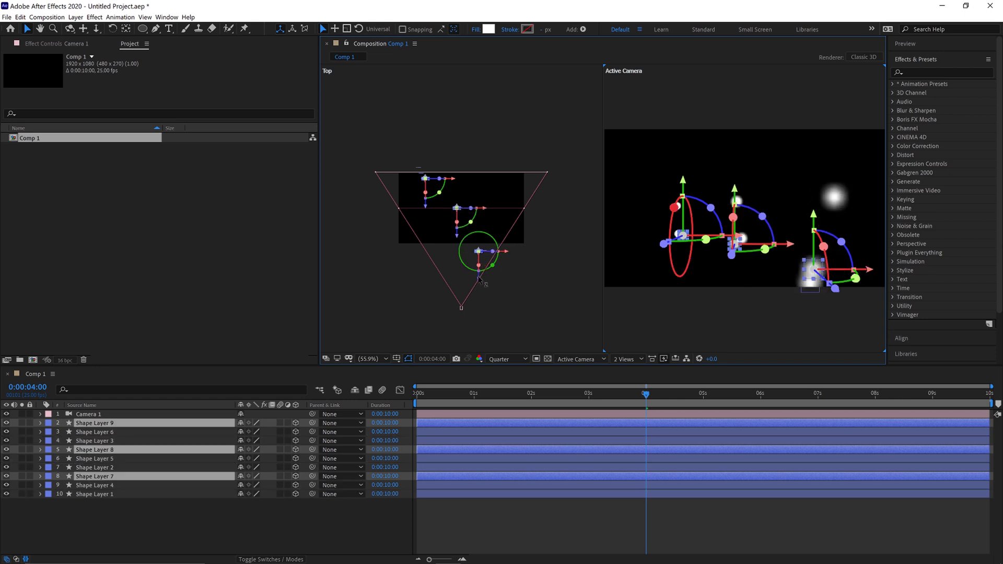
{"action": "left_click_drag", "start_coordinate": [480, 276], "coordinate": [483, 272]}
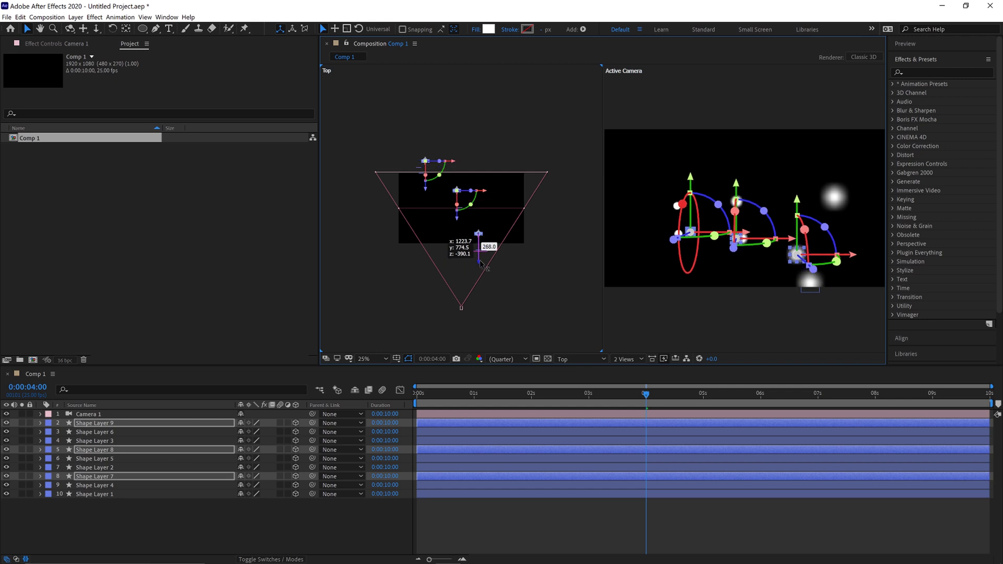
{"action": "left_click_drag", "start_coordinate": [481, 263], "coordinate": [481, 257]}
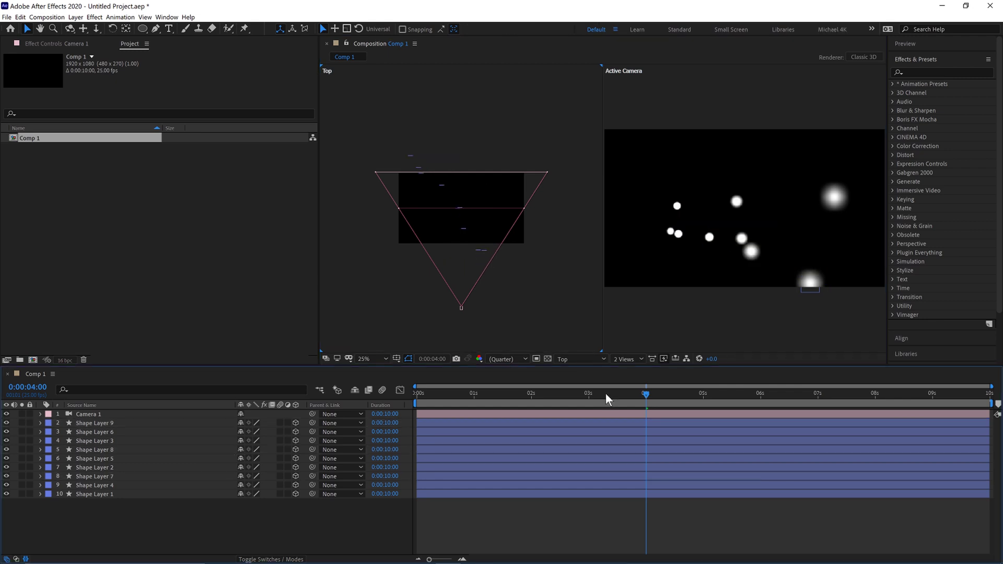
{"action": "left_click_drag", "start_coordinate": [606, 392], "coordinate": [682, 393]}
Add Adjustment Layer 1 at the top of the layer stack above Camera 1.
{"action": "left_click", "coordinate": [86, 413]}
{"action": "left_click", "coordinate": [78, 18]}
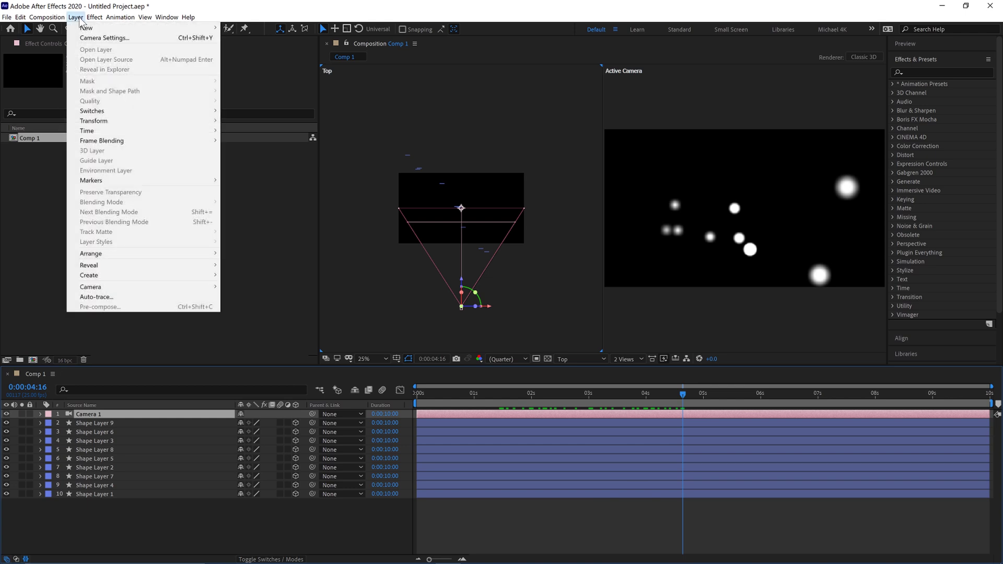
{"action": "mouse_move", "coordinate": [89, 27]}
{"action": "left_click", "coordinate": [293, 88]}
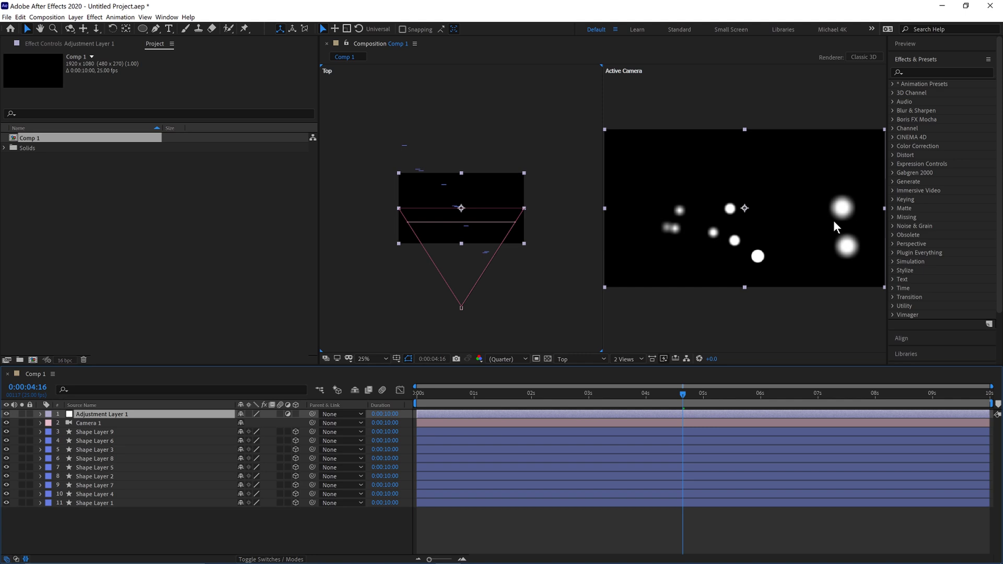
{"action": "left_click", "coordinate": [624, 358]}
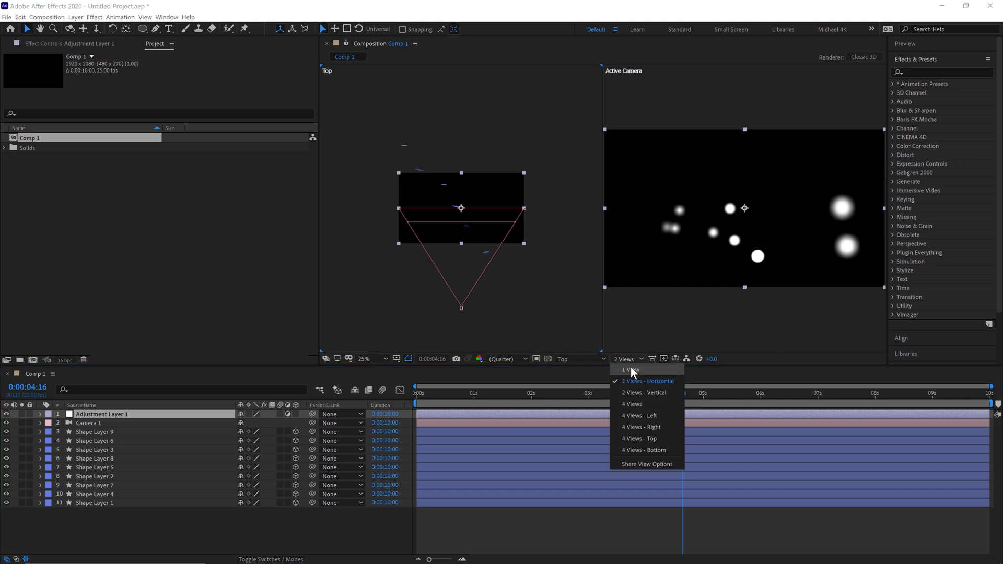
Show a single full-size view and apply Deep Glow with chromatic aberration to Adjustment Layer 1.
{"action": "left_click", "coordinate": [631, 369]}
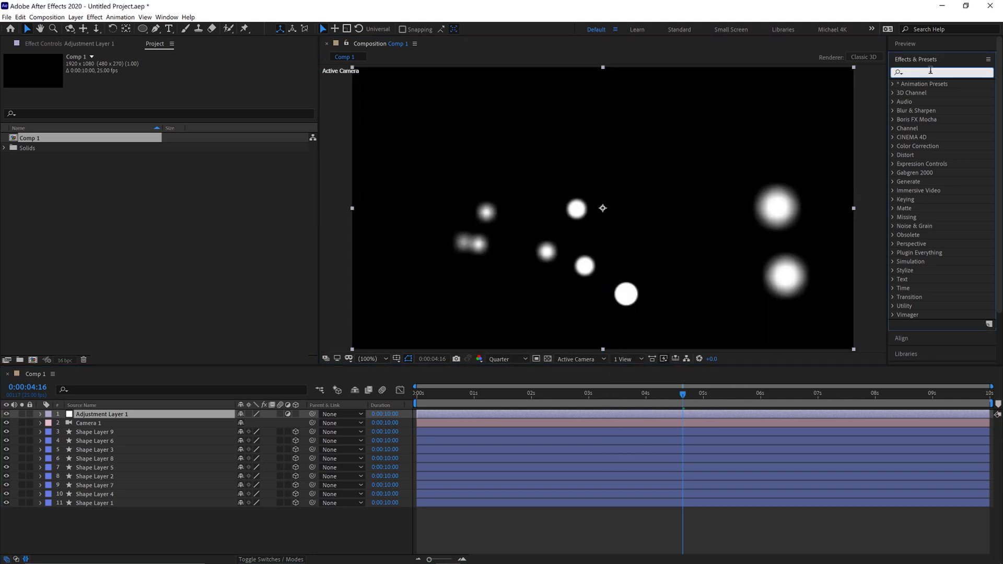
{"action": "type", "text": "glow"}
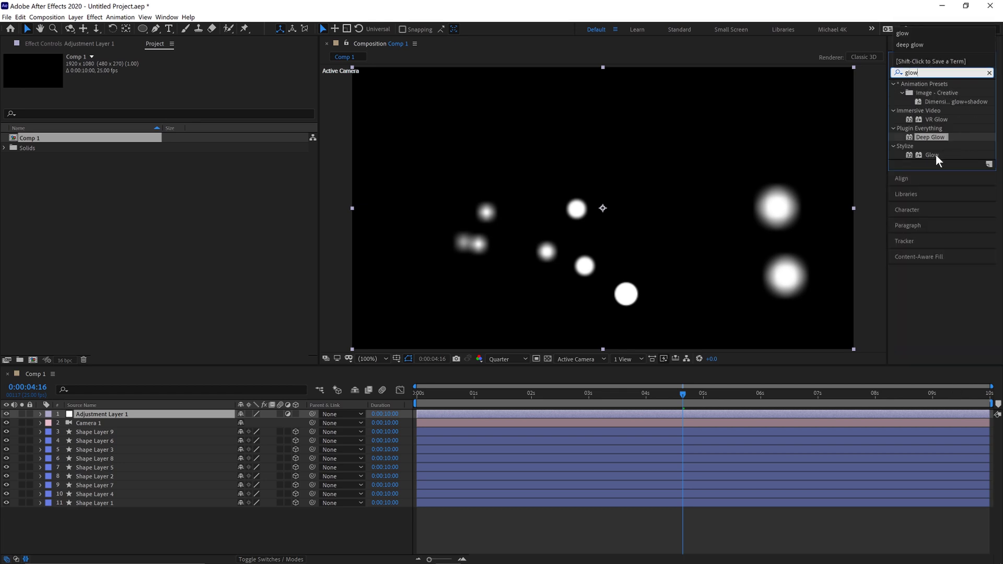
{"action": "left_click_drag", "start_coordinate": [936, 157], "coordinate": [158, 416]}
{"action": "key", "text": "Delete"}
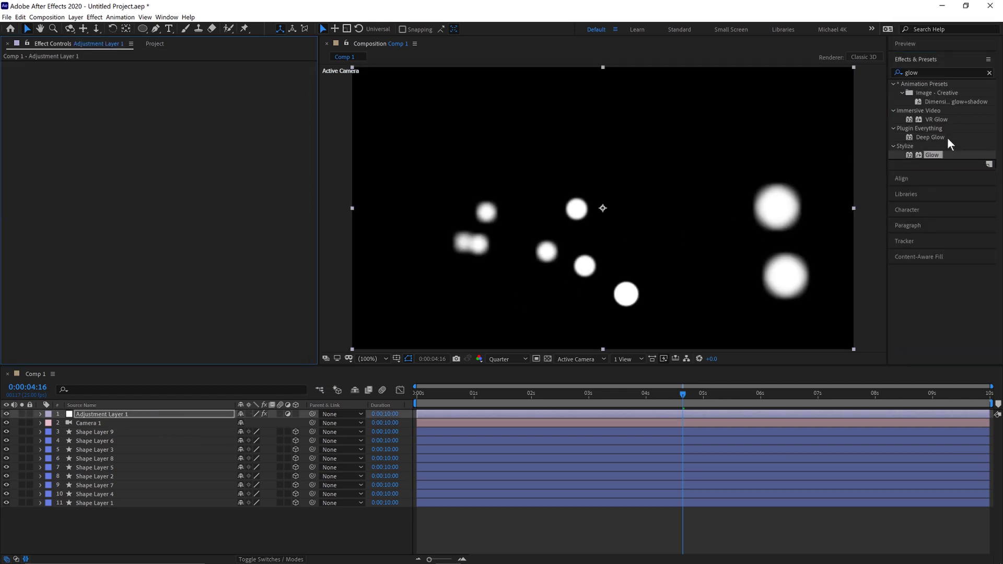
{"action": "left_click", "coordinate": [947, 137]}
{"action": "left_click_drag", "start_coordinate": [931, 137], "coordinate": [157, 414]}
{"action": "left_click", "coordinate": [23, 137]}
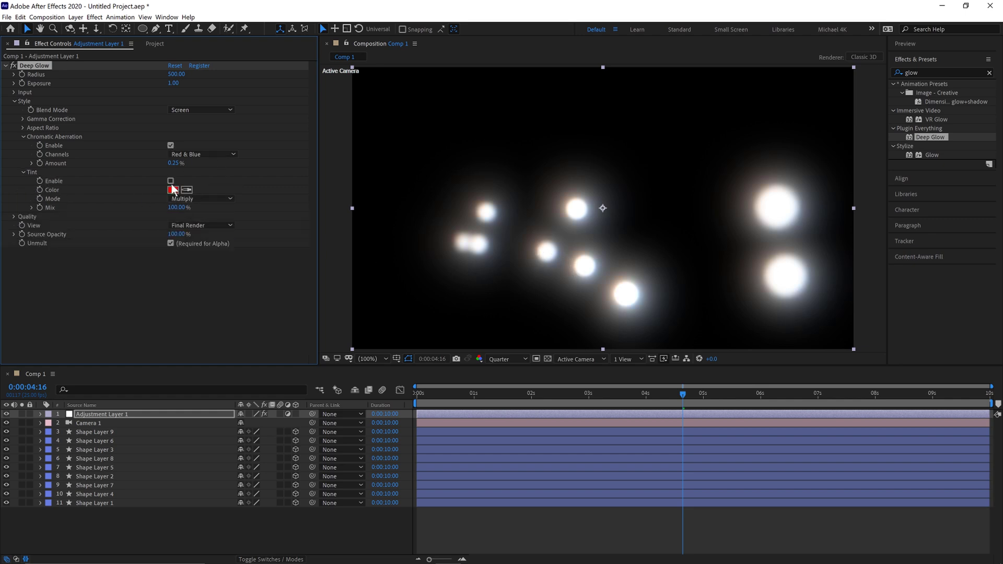
Enable Deep Glow's Tint and set its colour to a deep blue.
{"action": "left_click", "coordinate": [170, 180]}
{"action": "left_click", "coordinate": [173, 190]}
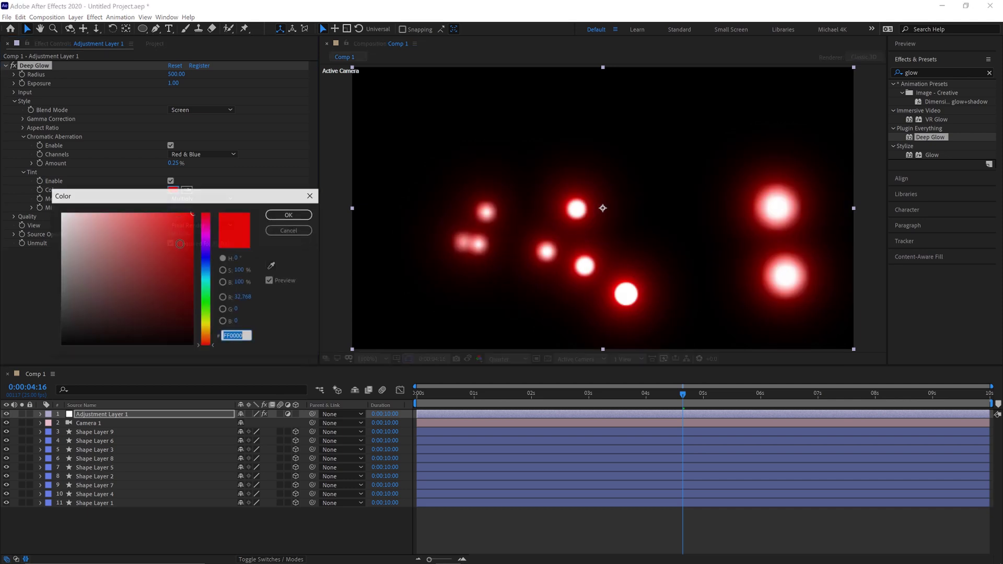
{"action": "left_click", "coordinate": [207, 265]}
{"action": "left_click", "coordinate": [191, 259]}
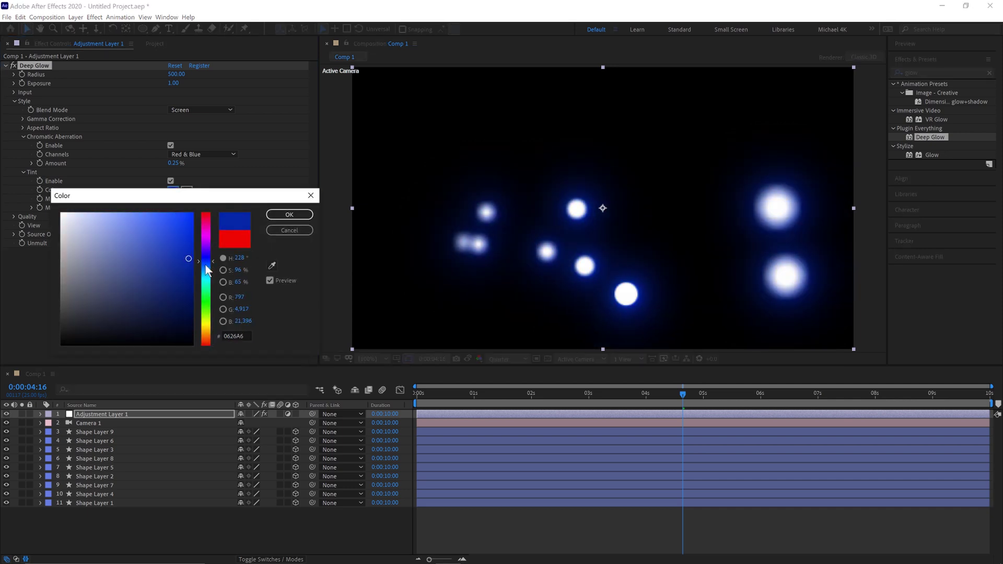
{"action": "left_click", "coordinate": [289, 215]}
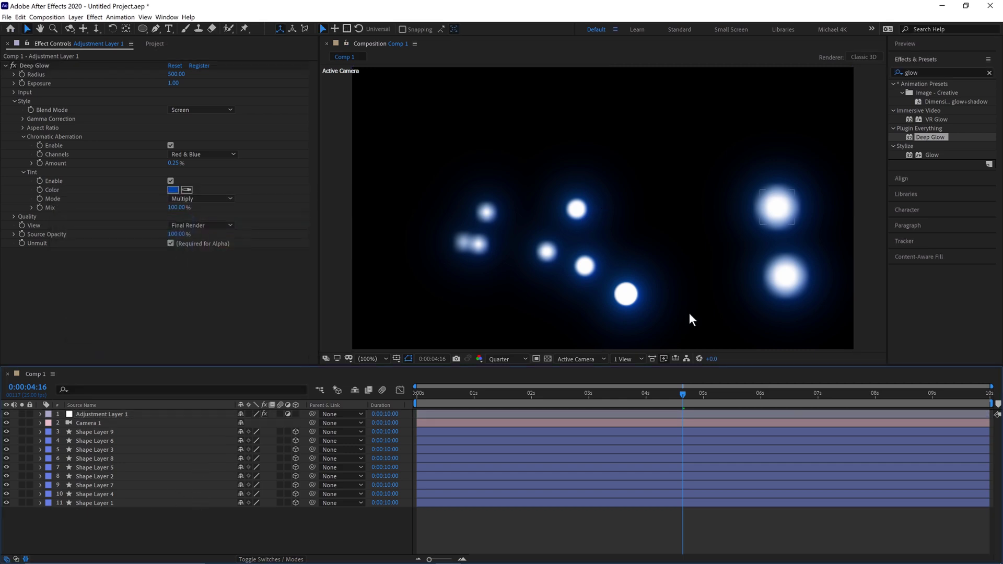
Duplicate the nine circle shape layers twice, making Shape Layers 1–27, then preview from the start.
{"action": "left_click_drag", "start_coordinate": [152, 531], "coordinate": [102, 435]}
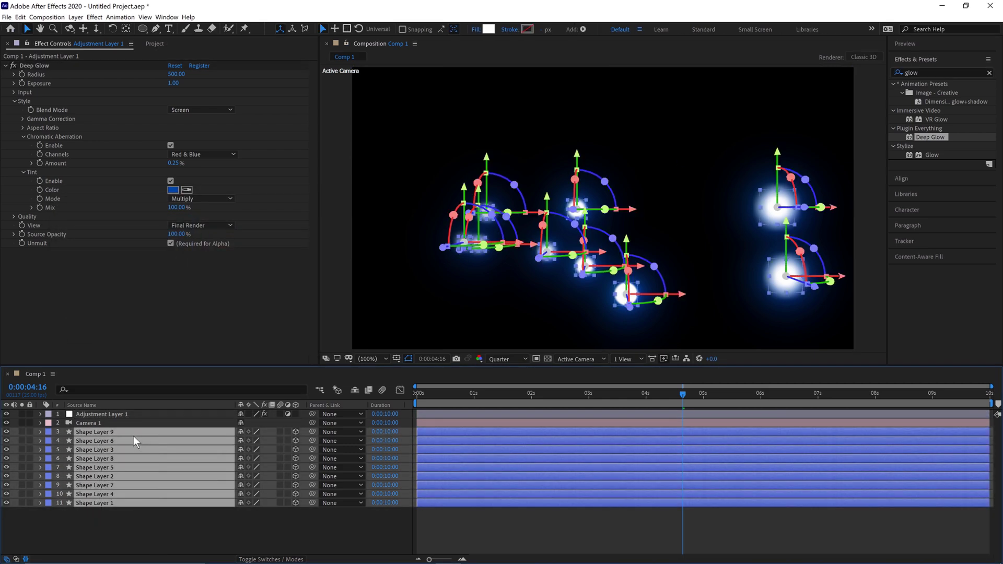
{"action": "key", "text": "ctrl+d"}
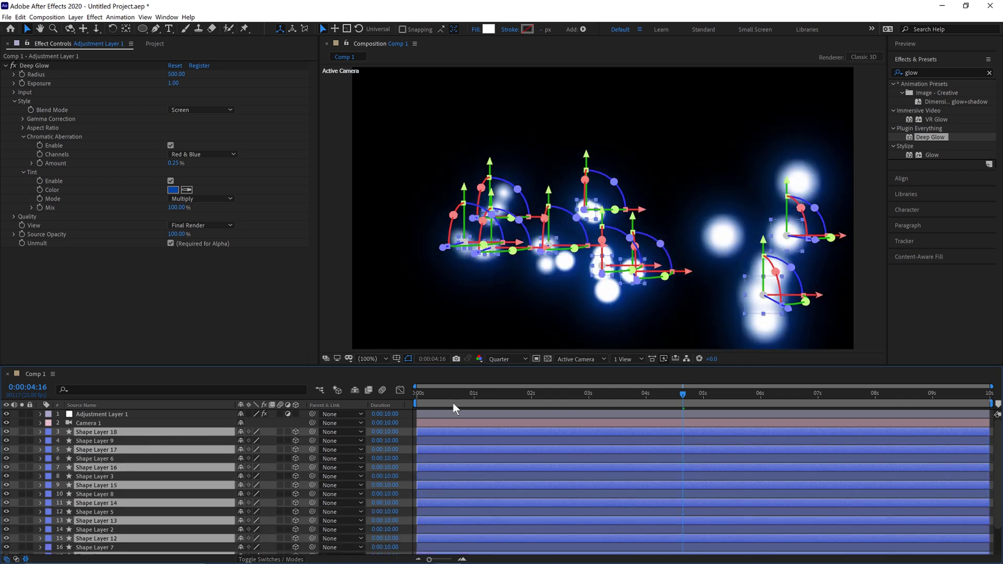
{"action": "key", "text": "ctrl+d"}
{"action": "left_click", "coordinate": [451, 396]}
{"action": "key", "text": "space"}
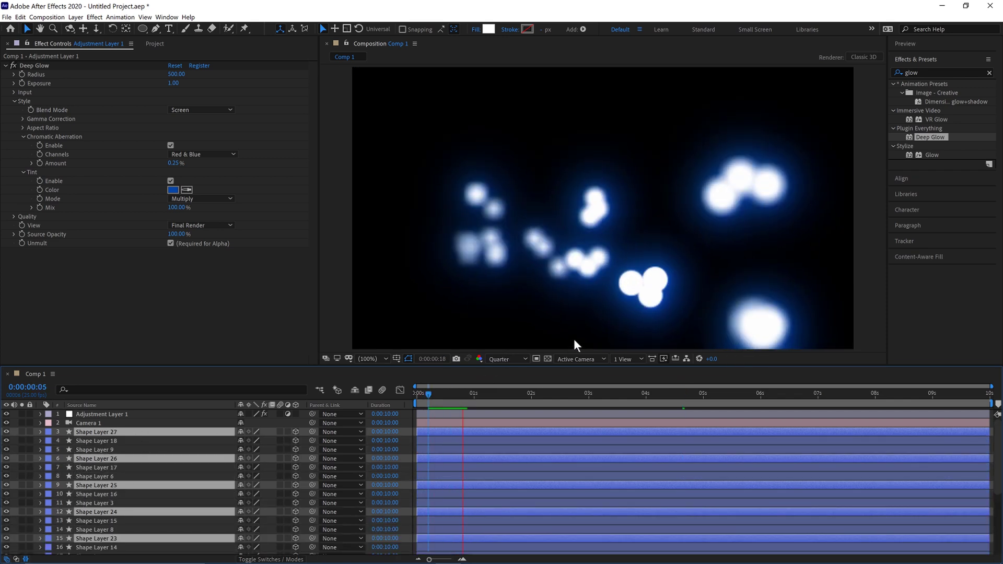